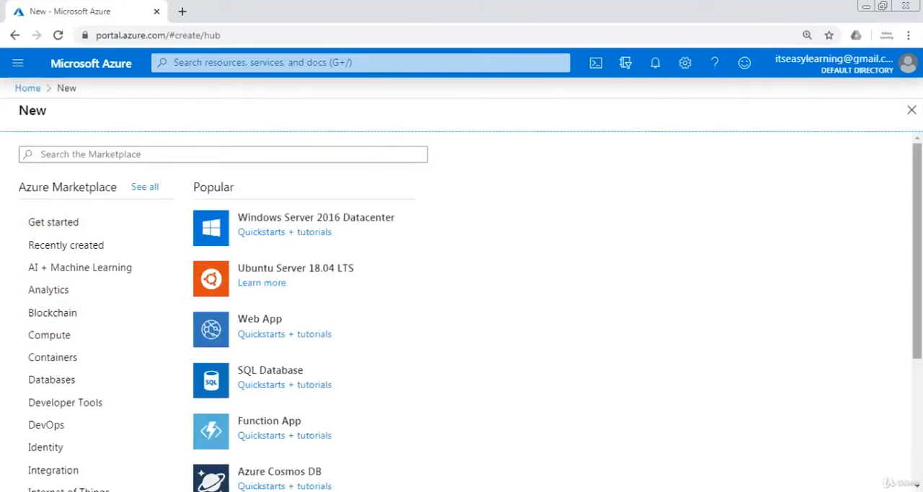
Start creating a "Storage account - blob, file, table, queue" resource from the Marketplace's Storage category
scroll(888, 377, "down", 3)
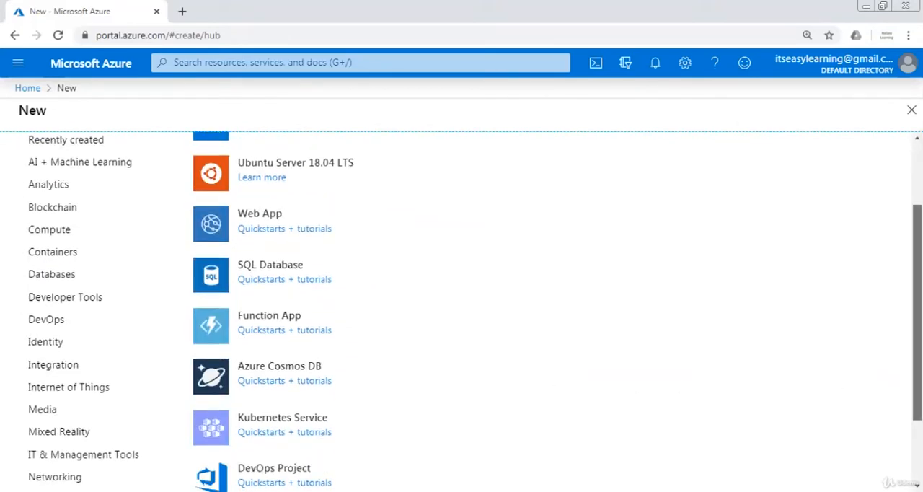
scroll(45, 462, "down", 2)
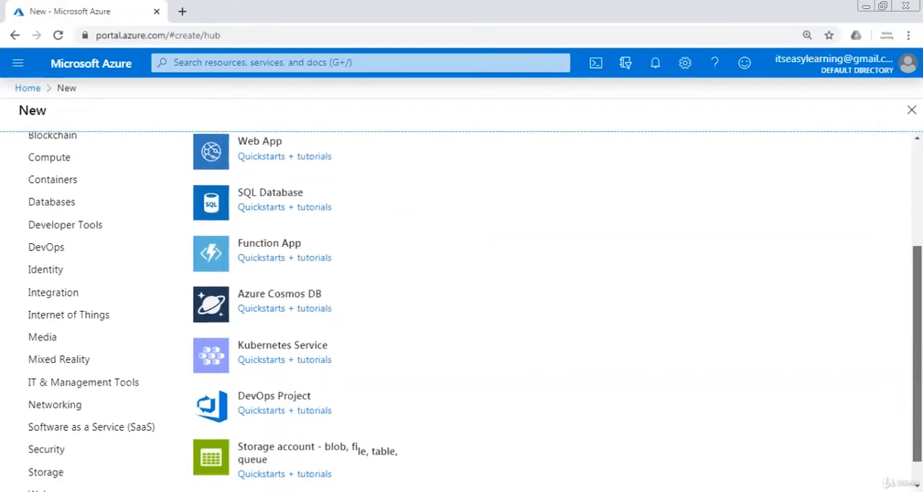
left_click(47, 469)
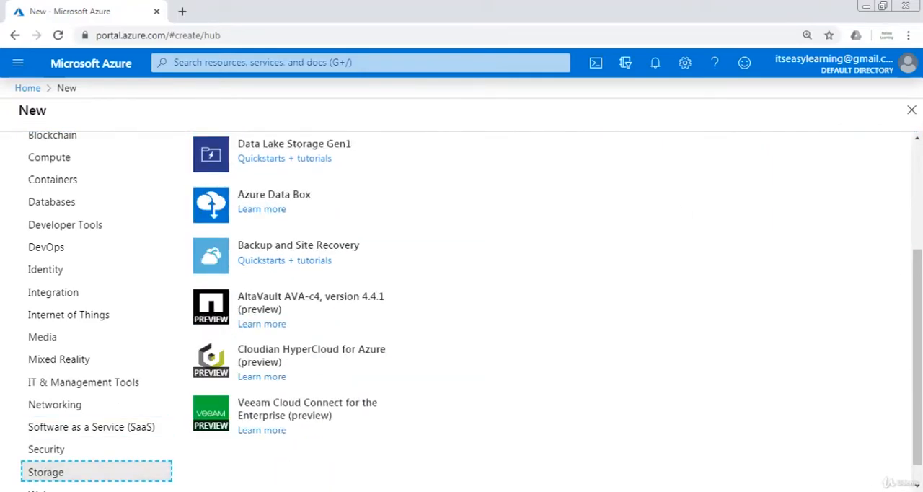
left_click_drag(917, 325, 917, 216)
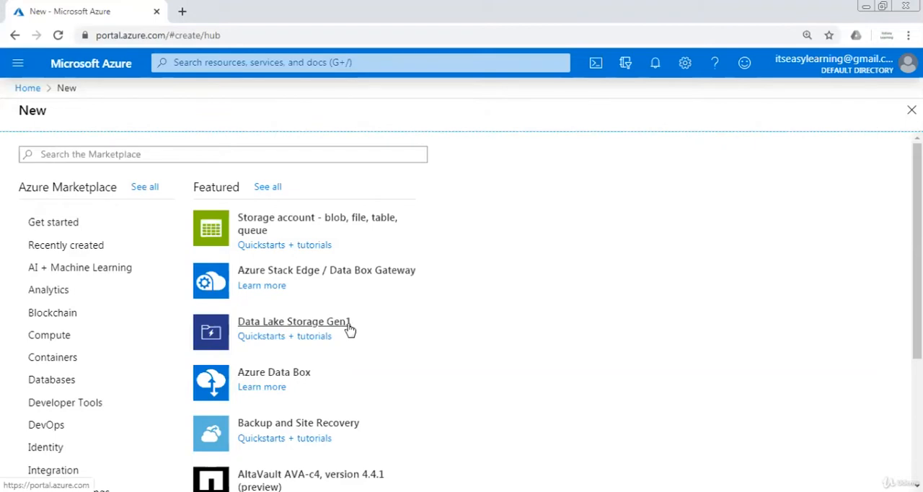
left_click(286, 228)
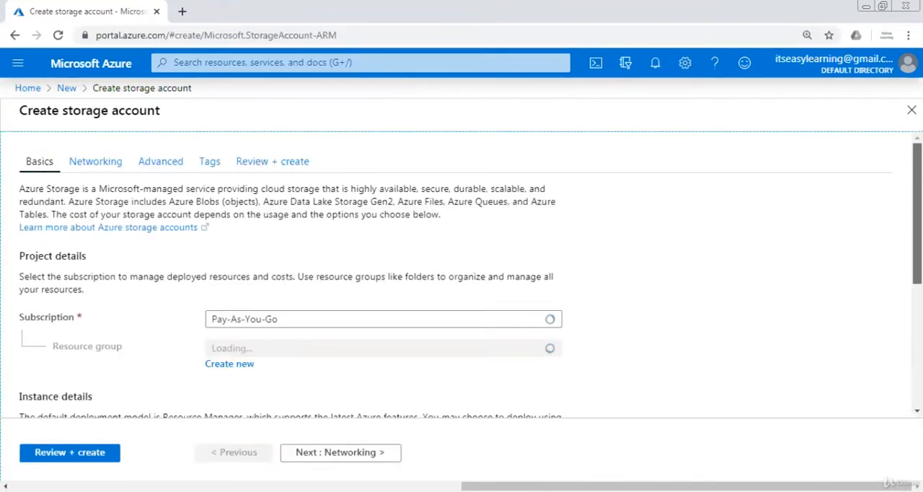
Assign the new storage account to the existing resource group Udemy
scroll(461, 274, "down", 1)
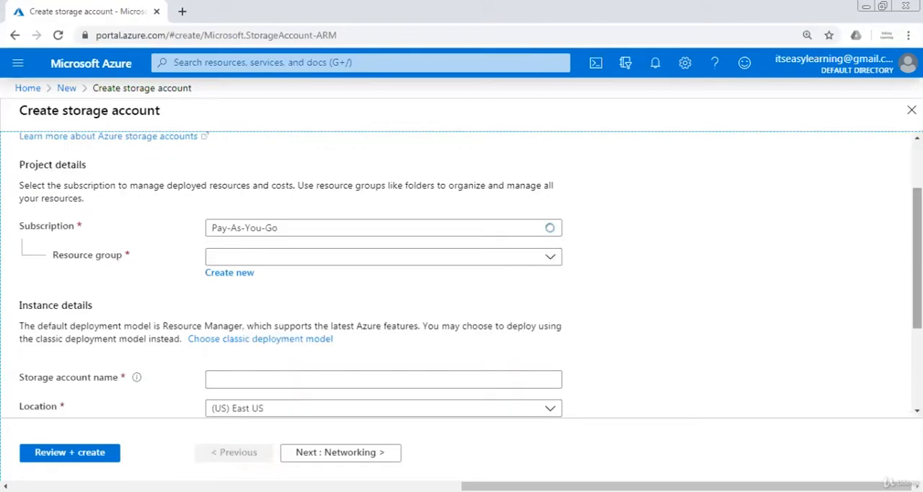
scroll(613, 191, "down", 1)
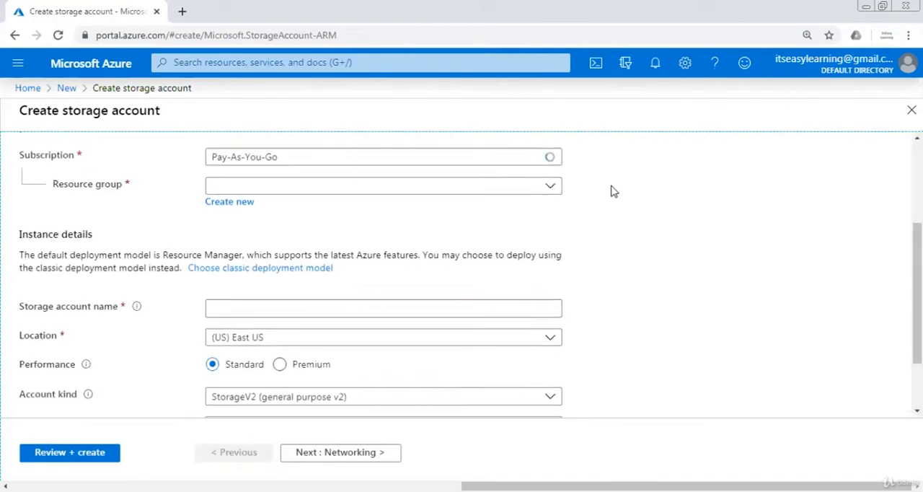
left_click(552, 186)
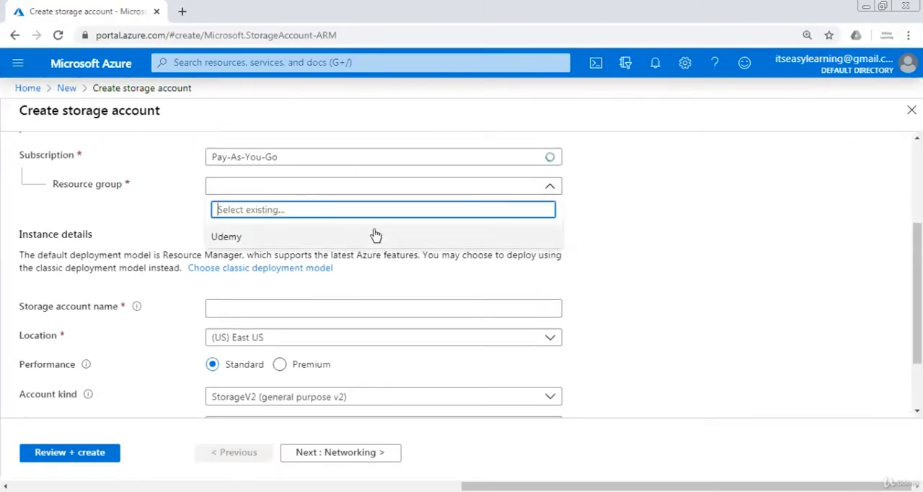
left_click(372, 236)
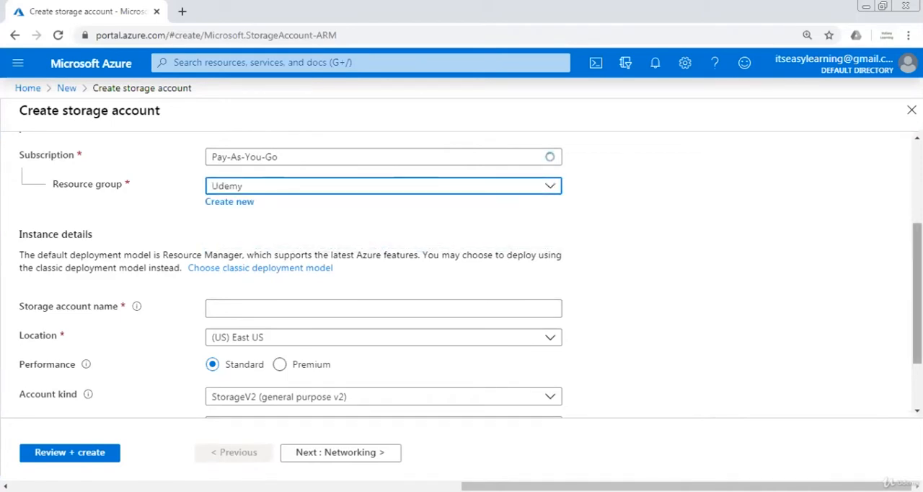
Name the storage account moviescurated2020
scroll(350, 229, "down", 1)
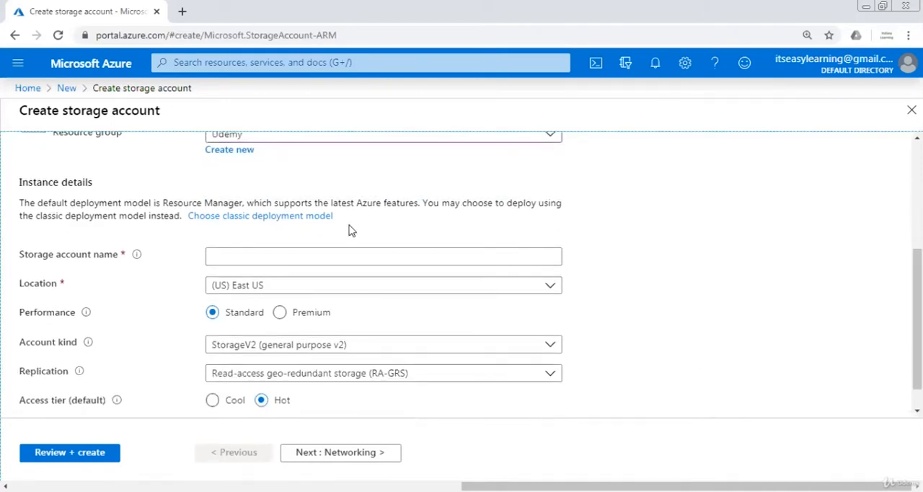
left_click(303, 250)
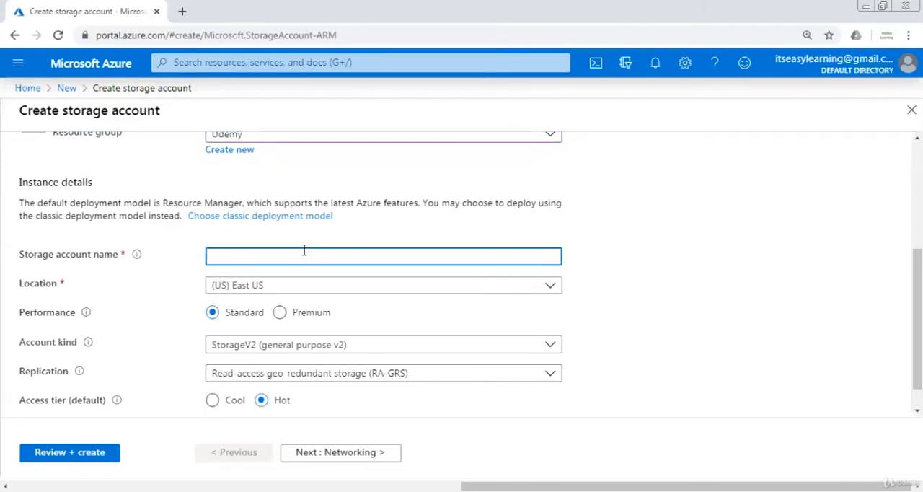
type("moviesc")
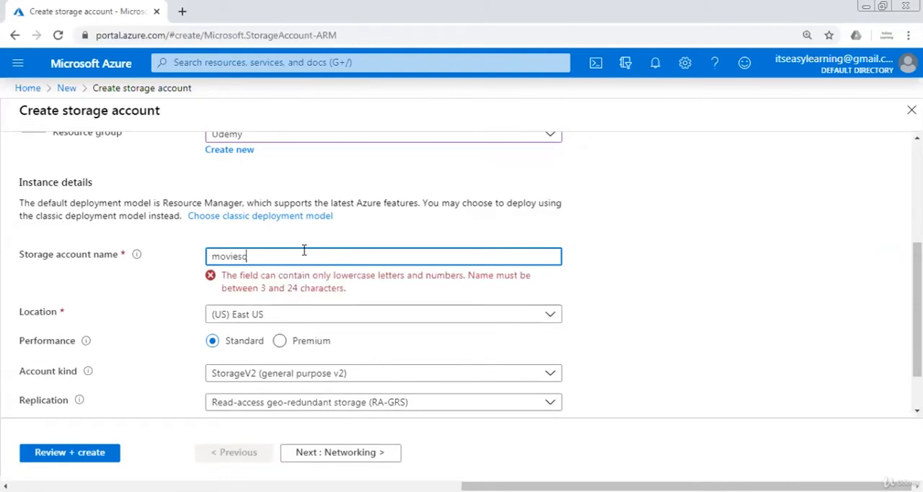
type("urated")
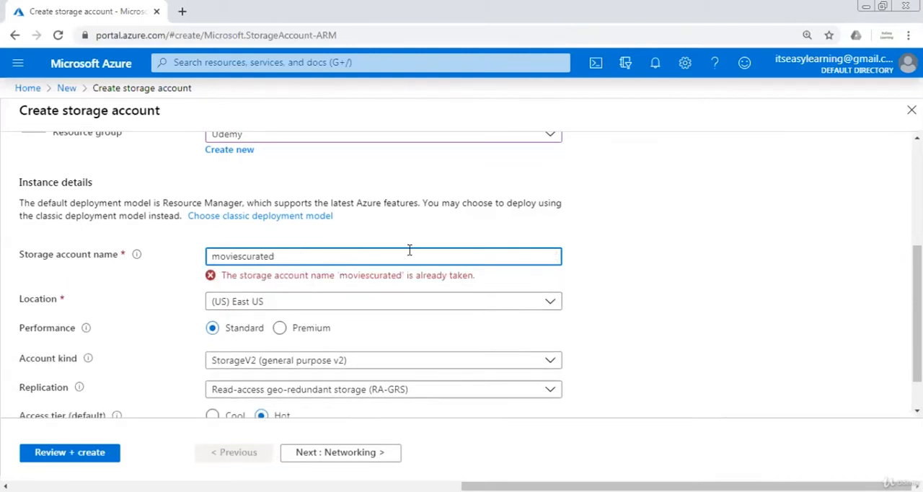
type("2020")
left_click(648, 315)
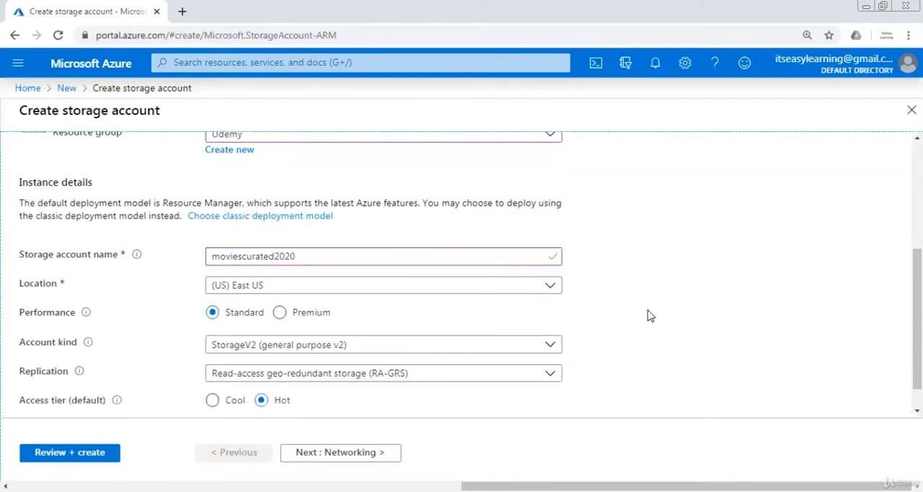
Keep the default instance and networking settings and enable the Data Lake Storage Gen2 hierarchical namespace in the advanced settings
scroll(917, 318, "down", 1)
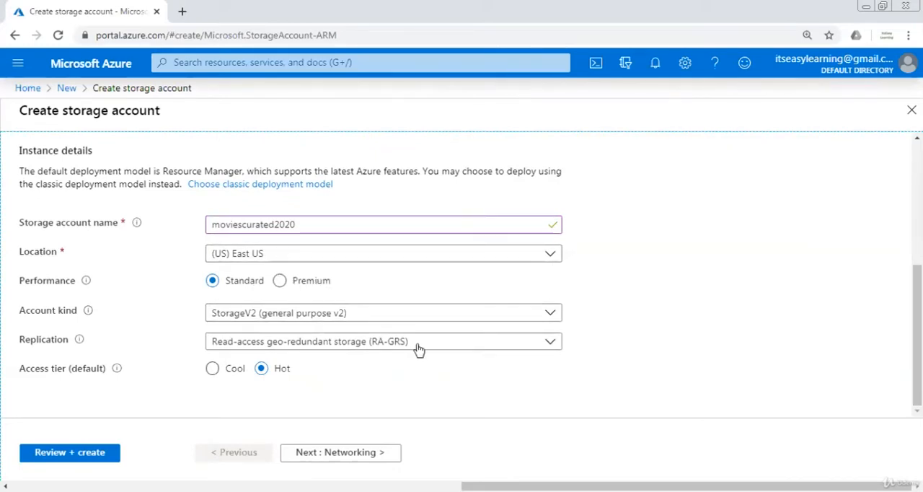
left_click(351, 456)
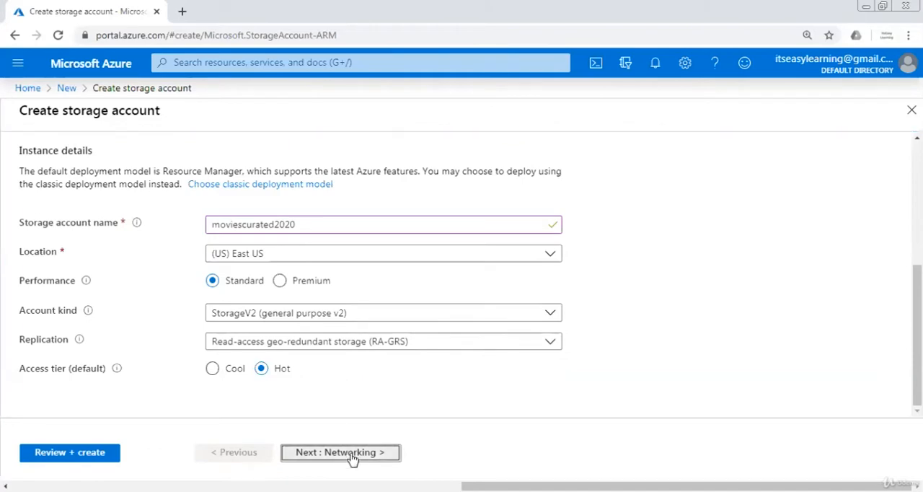
left_click(352, 456)
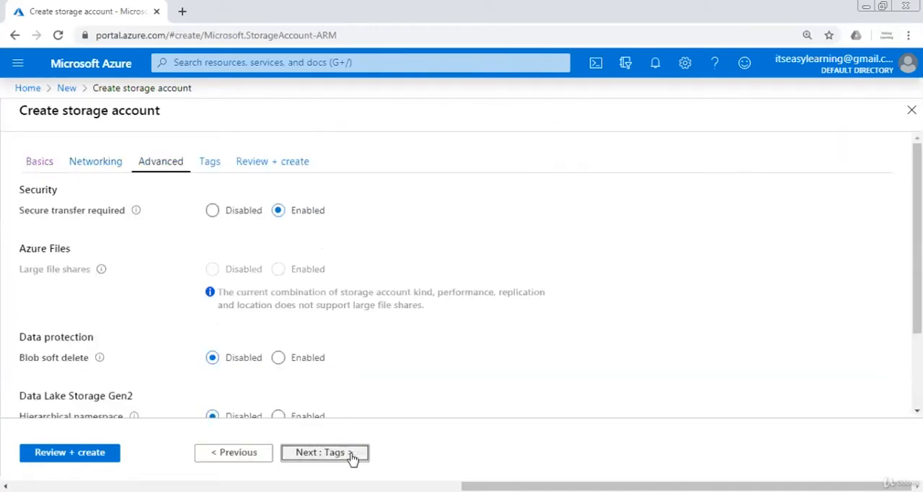
scroll(462, 274, "down", 3)
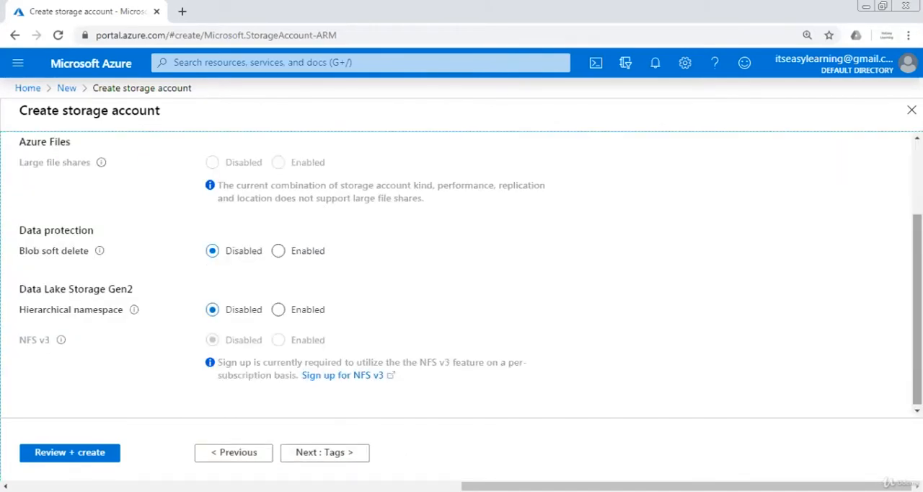
left_click(279, 312)
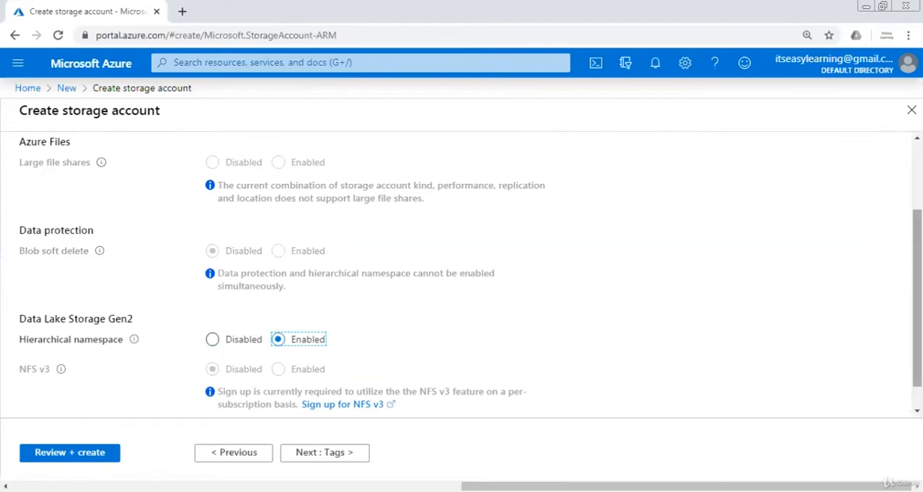
Skip the tags, review and create the storage account, and open its deployment overview
scroll(625, 399, "down", 1)
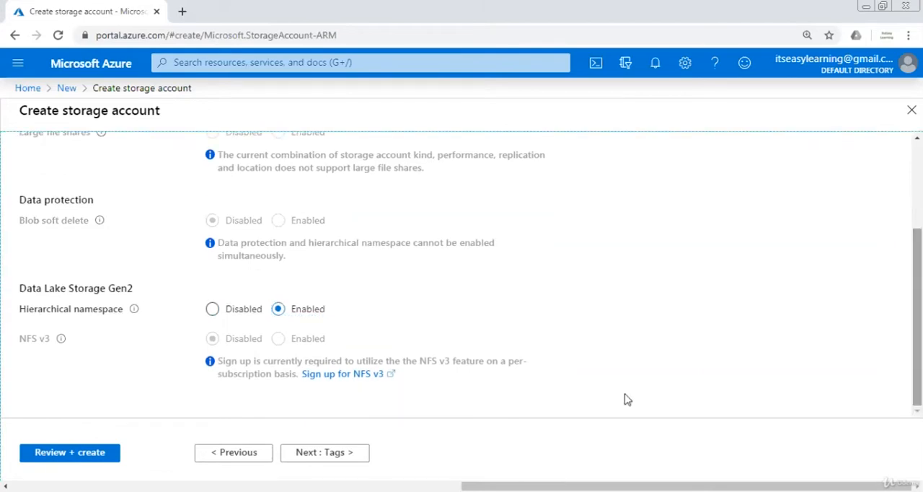
left_click(351, 455)
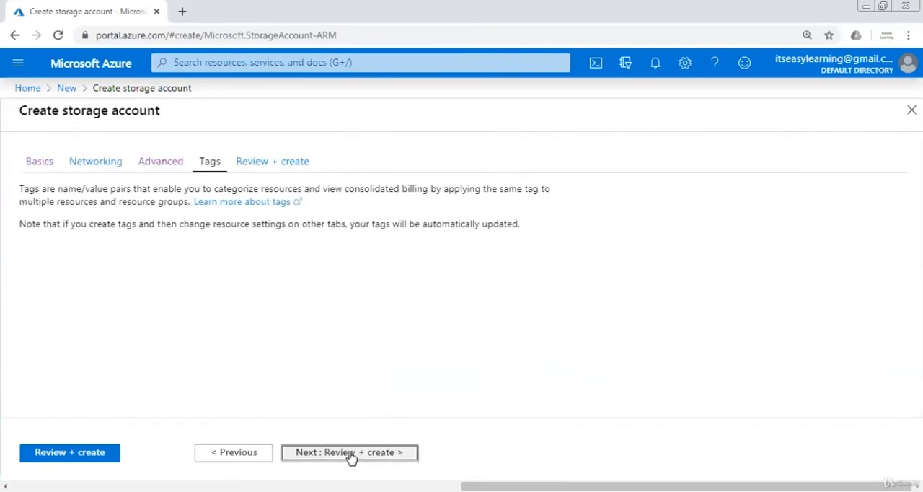
left_click(351, 453)
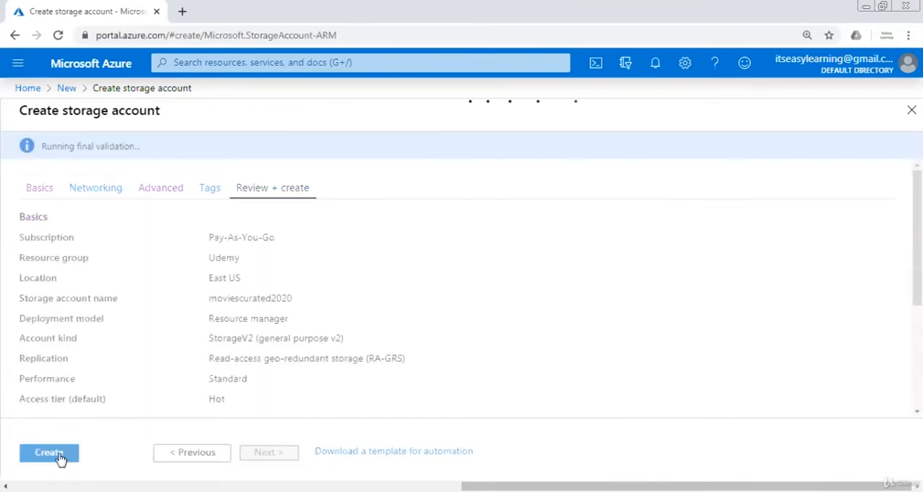
left_click(61, 457)
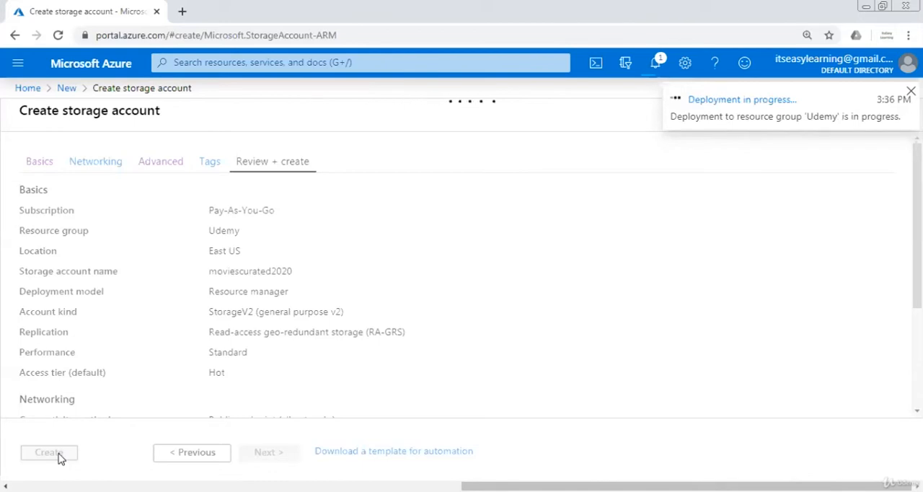
left_click(697, 104)
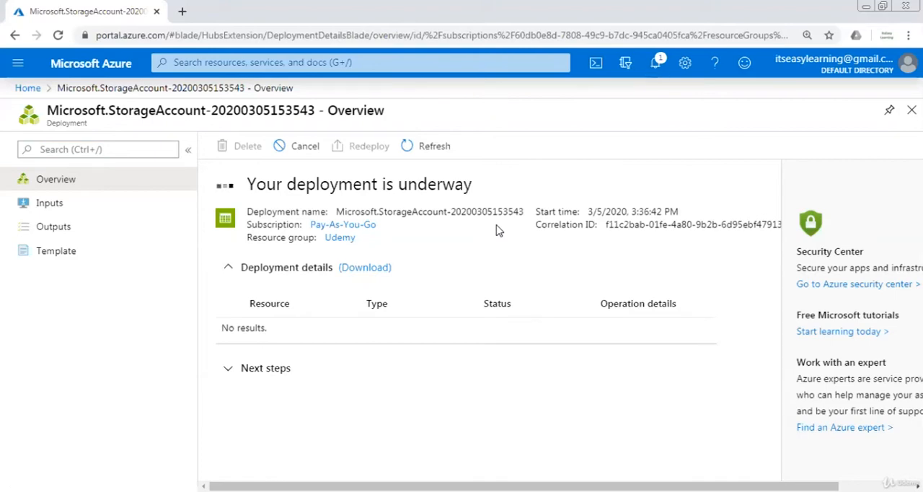
Refresh the storage account's deployment status repeatedly until the deployment is complete
left_click(427, 167)
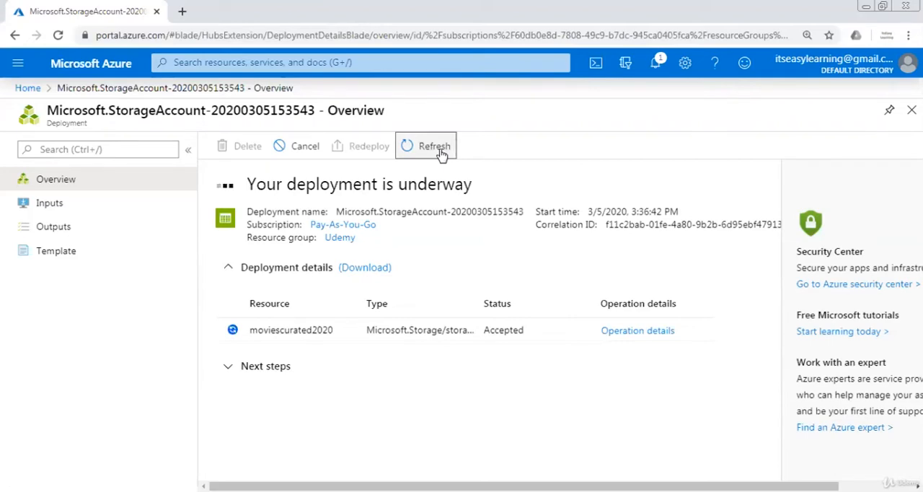
left_click(509, 193)
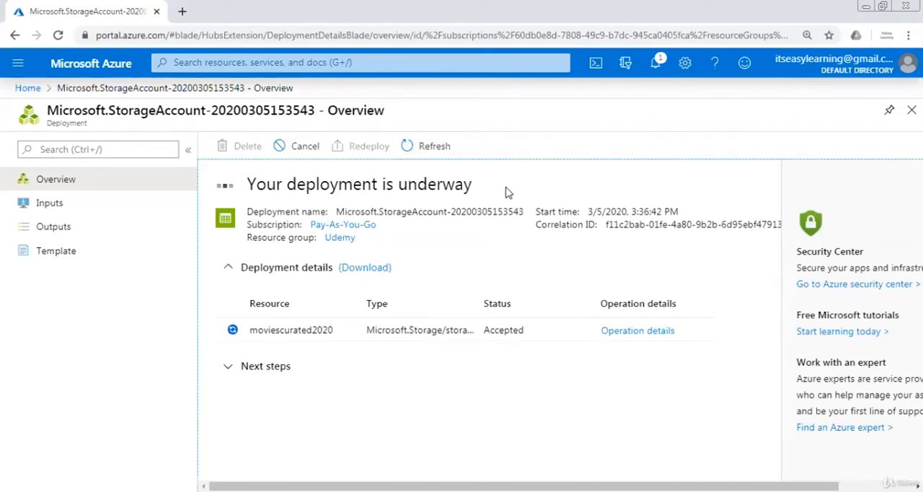
left_click(427, 153)
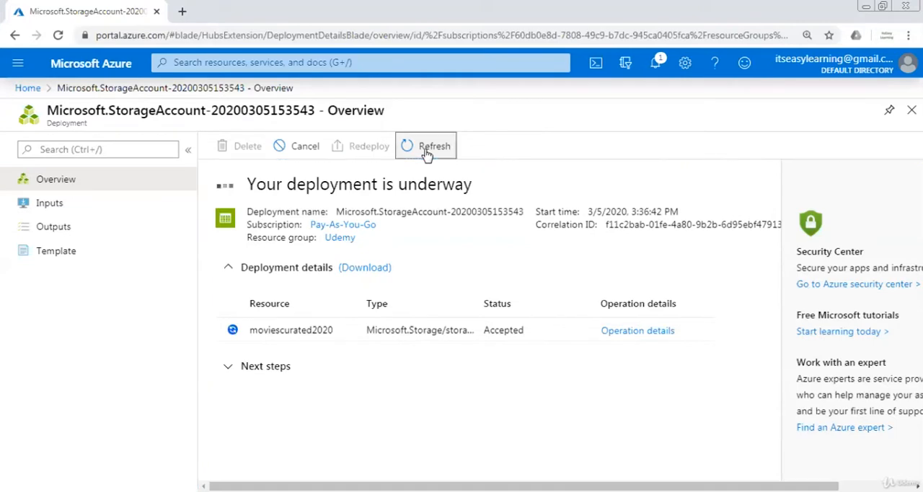
left_click(496, 180)
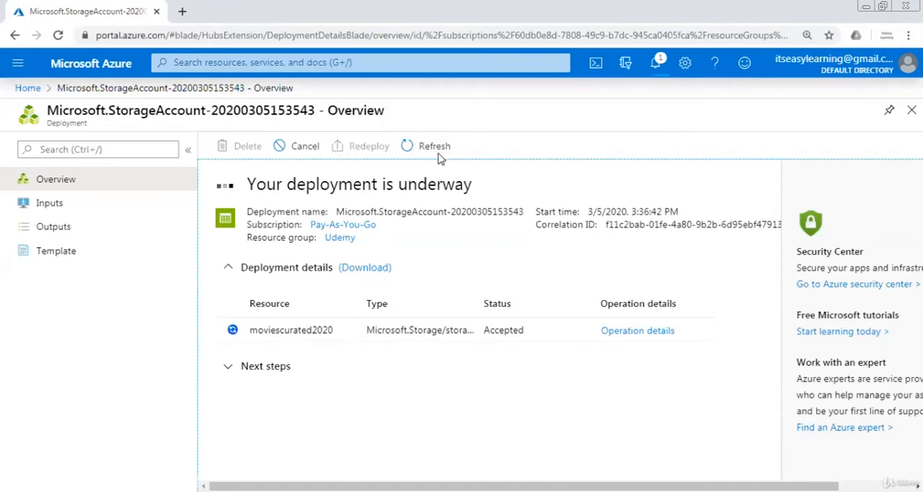
left_click(434, 150)
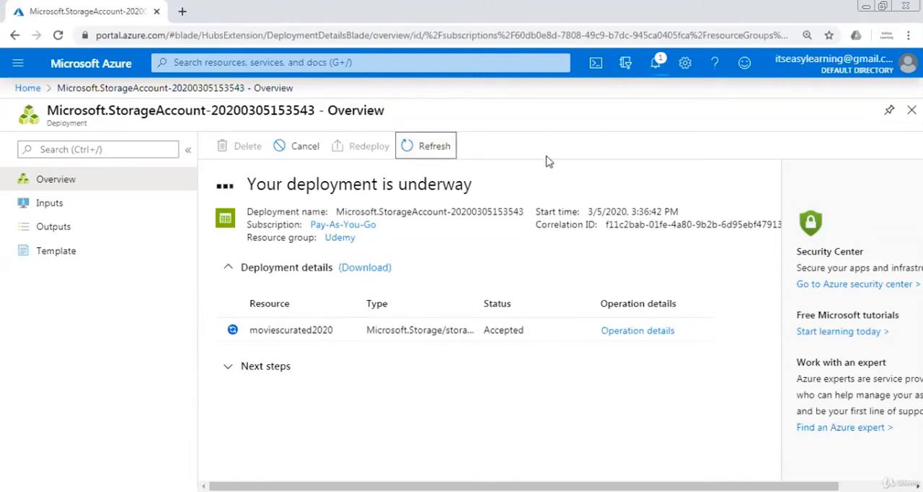
left_click(447, 157)
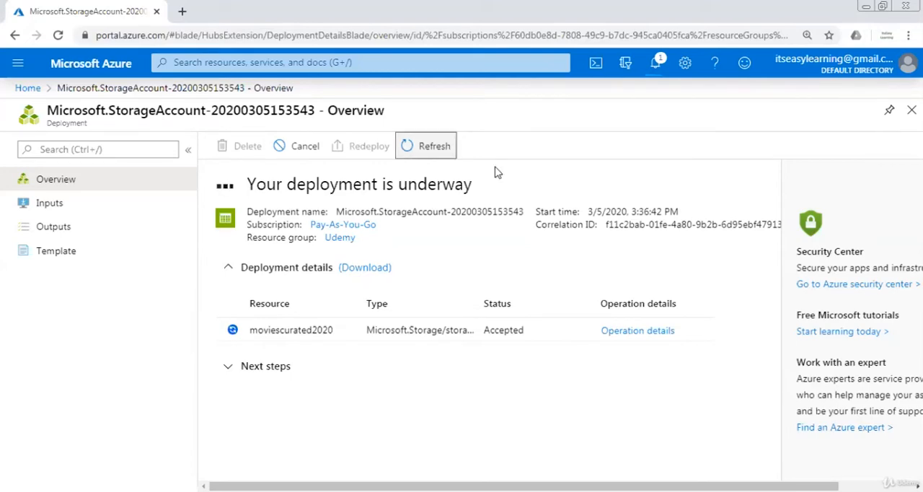
left_click(435, 148)
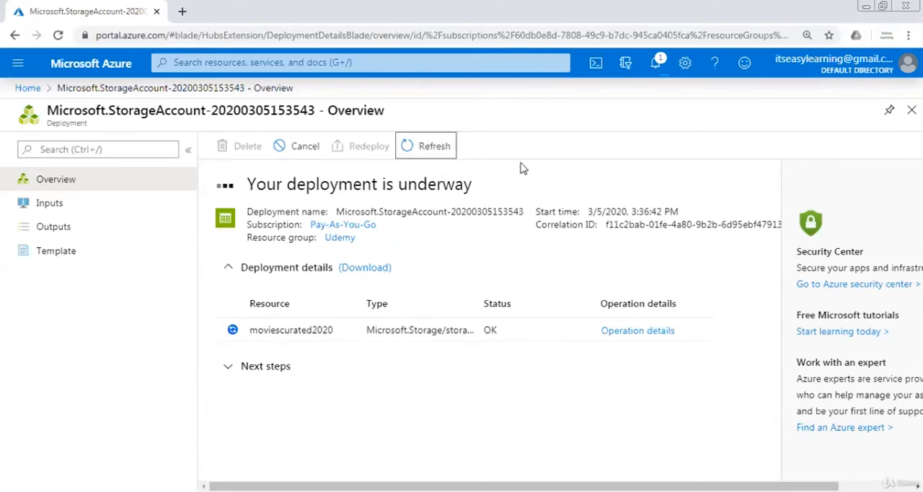
left_click(435, 147)
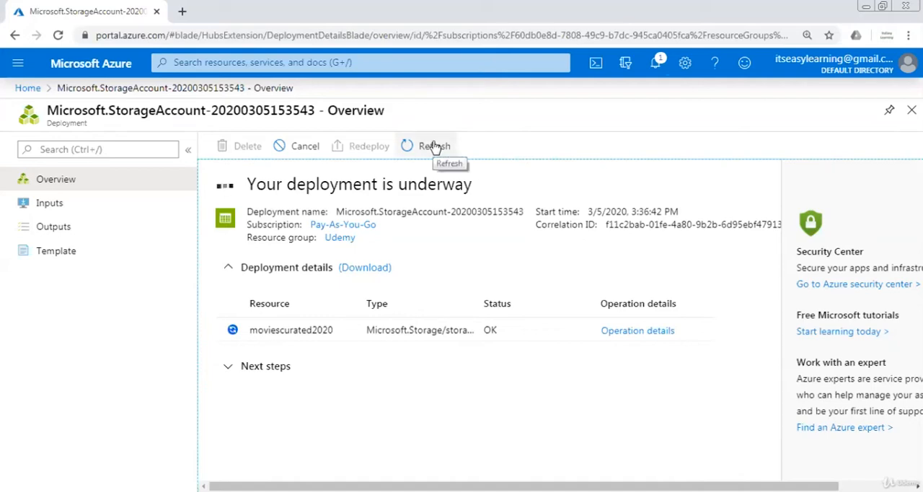
left_click(435, 147)
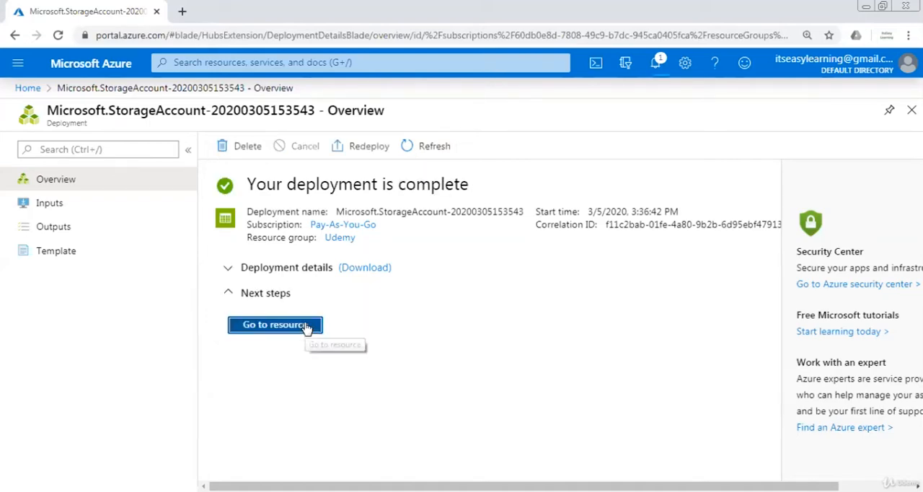
Go to the deployed storage account and open its list of containers
left_click(306, 328)
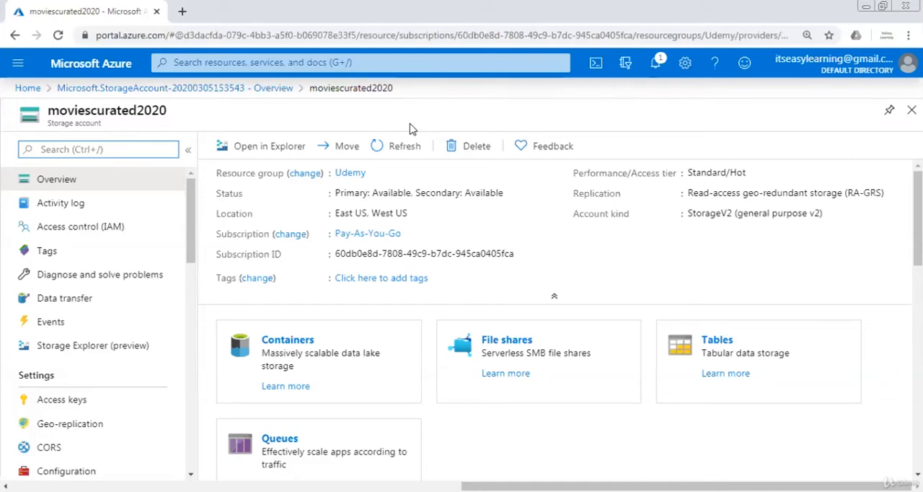
left_click(296, 341)
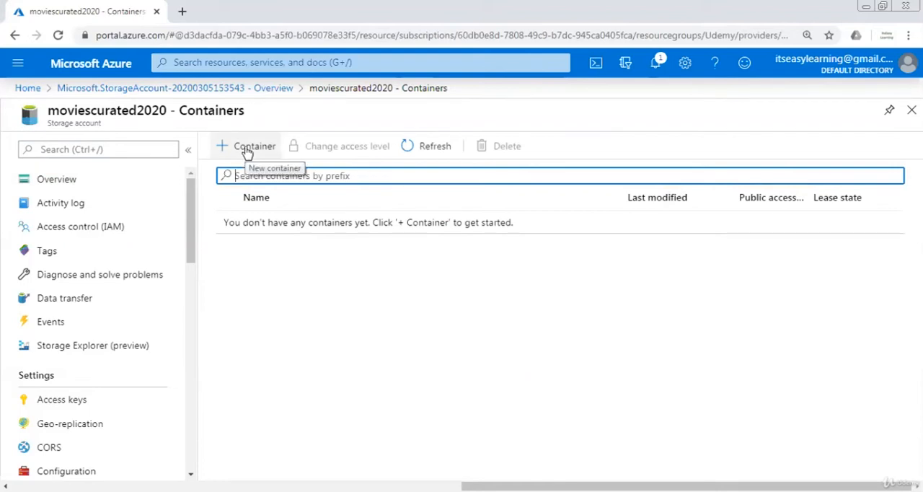
Create a container named curateddata with the private (no anonymous access) level
left_click(248, 149)
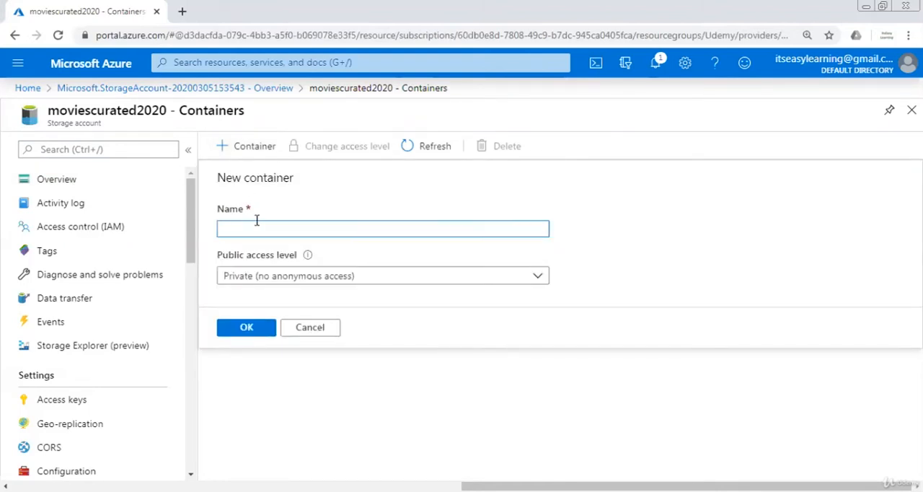
type("curateddata")
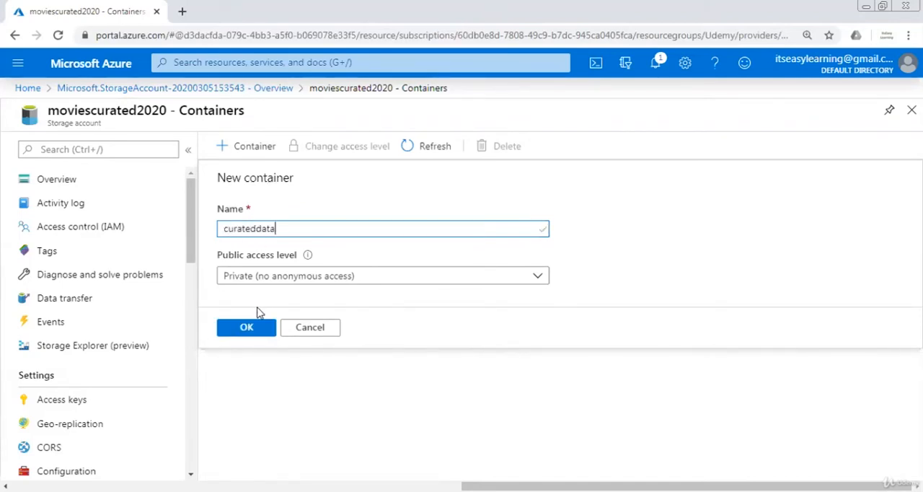
left_click(248, 327)
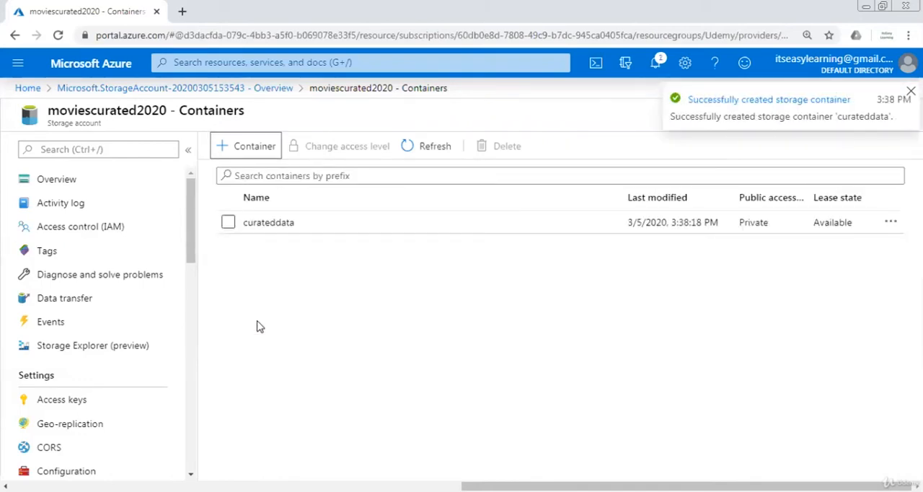
Open the curateddata container and add a directory named raw
left_click(318, 230)
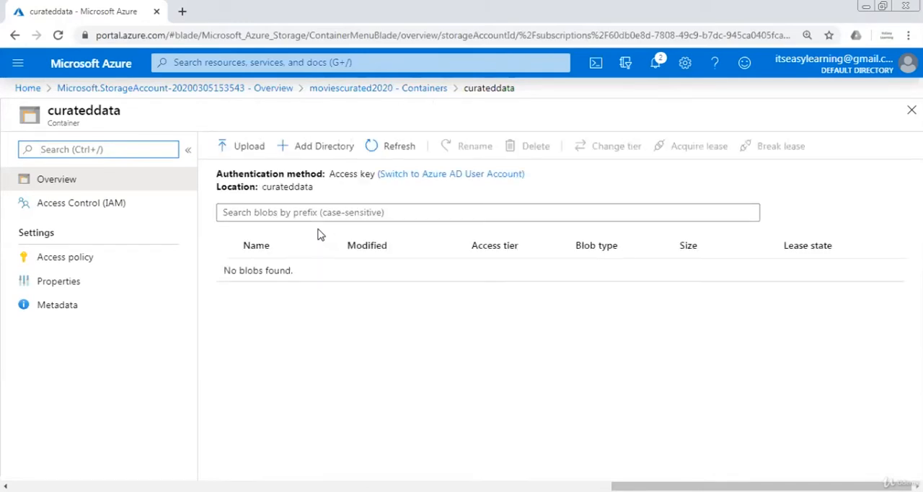
left_click(313, 152)
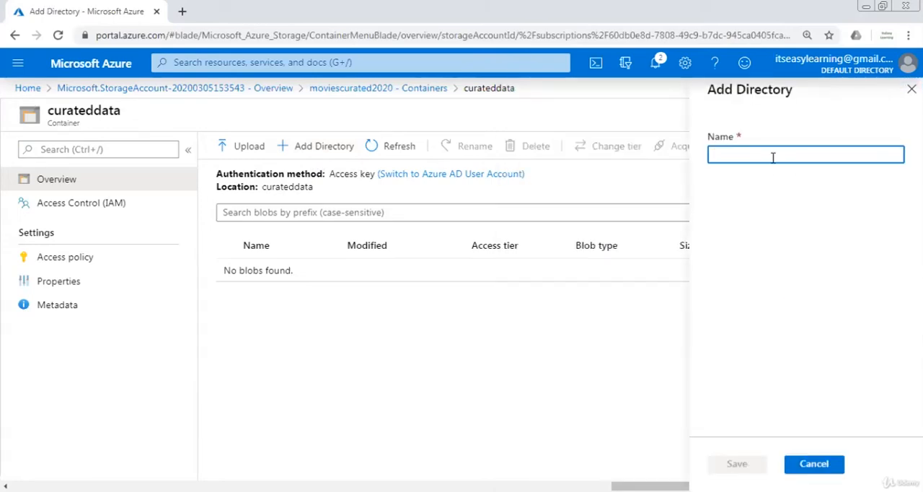
type("raw")
key("Tab")
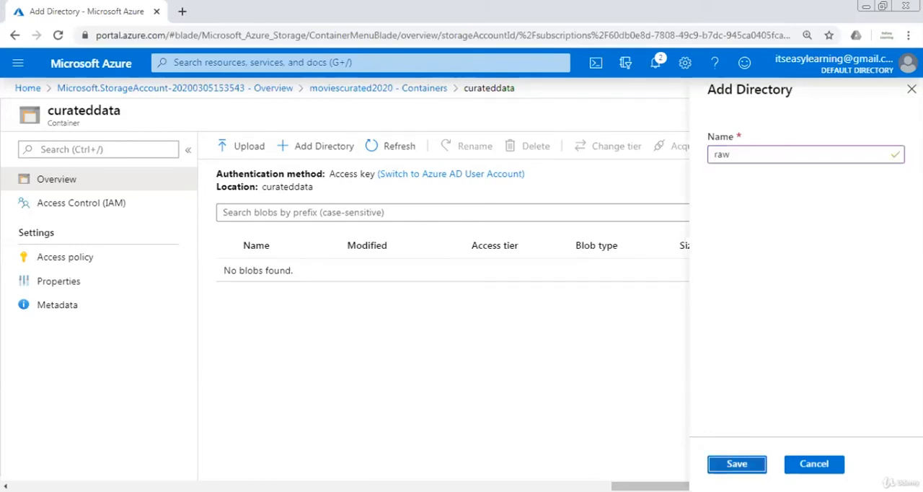
key("Return")
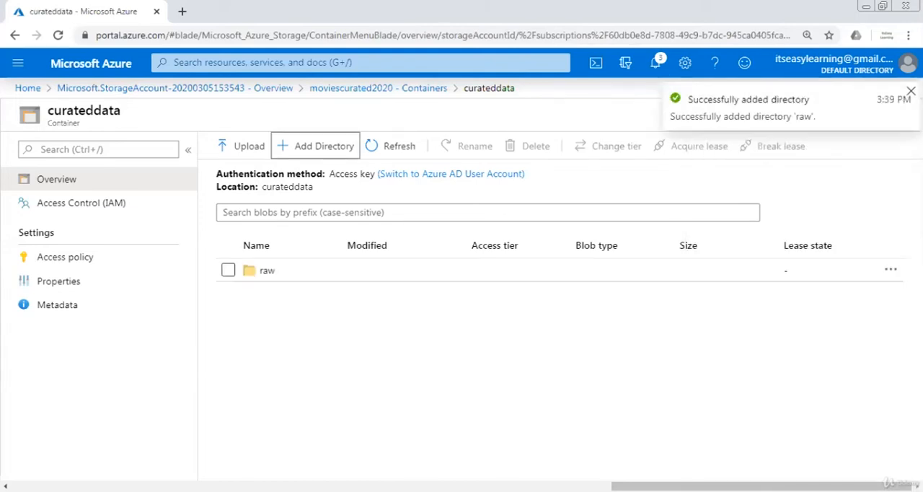
Start a blob upload in curateddata and choose Movies.csv from the Sample Data folder on Local Disk (D:)
left_click(261, 149)
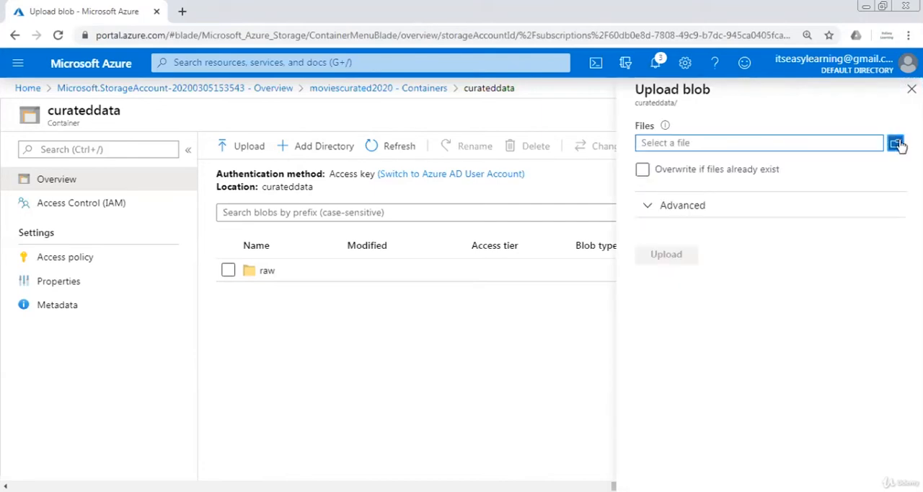
left_click(747, 148)
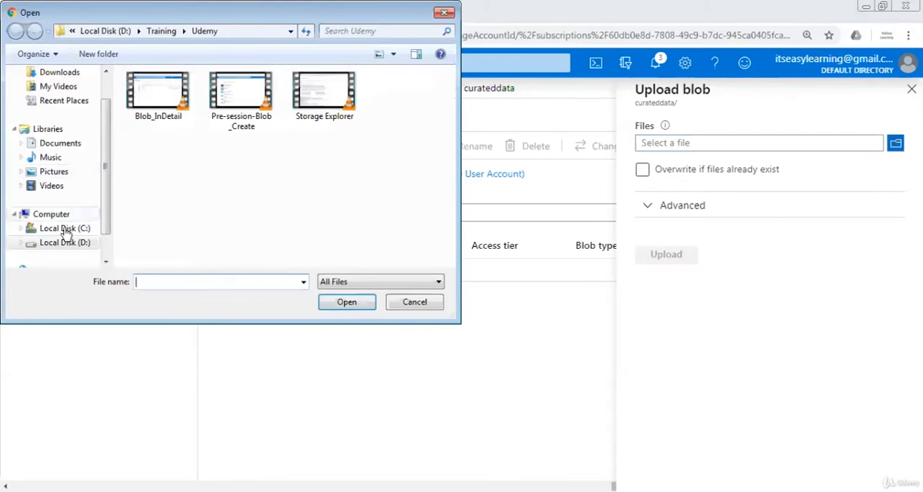
left_click(65, 242)
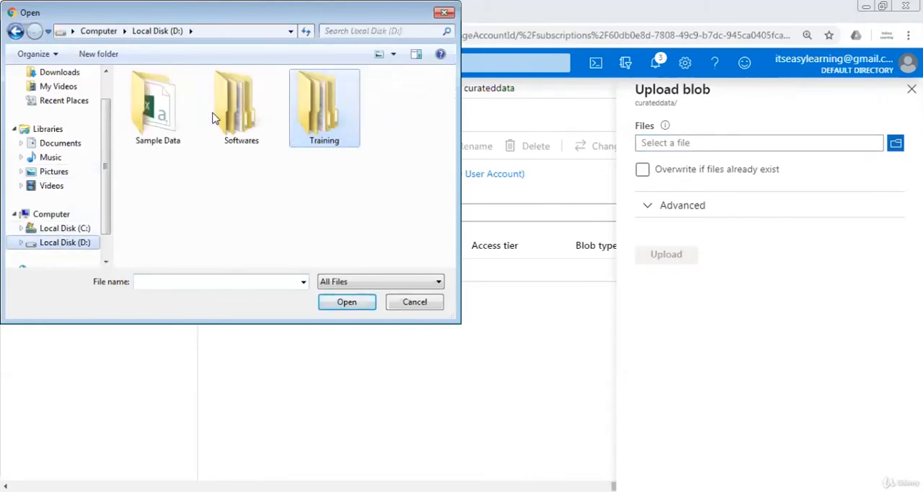
double_click(157, 120)
double_click(151, 93)
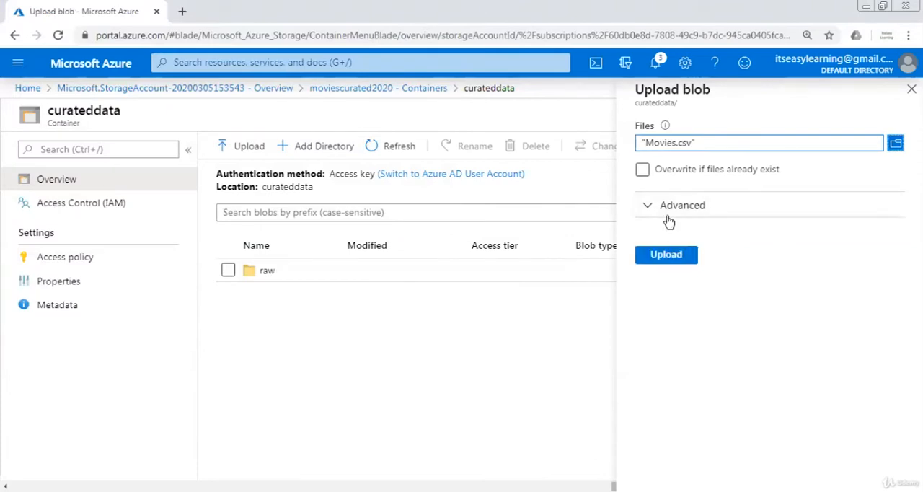
Set raw2 as the destination folder in the advanced upload options and upload Movies.csv
left_click(666, 211)
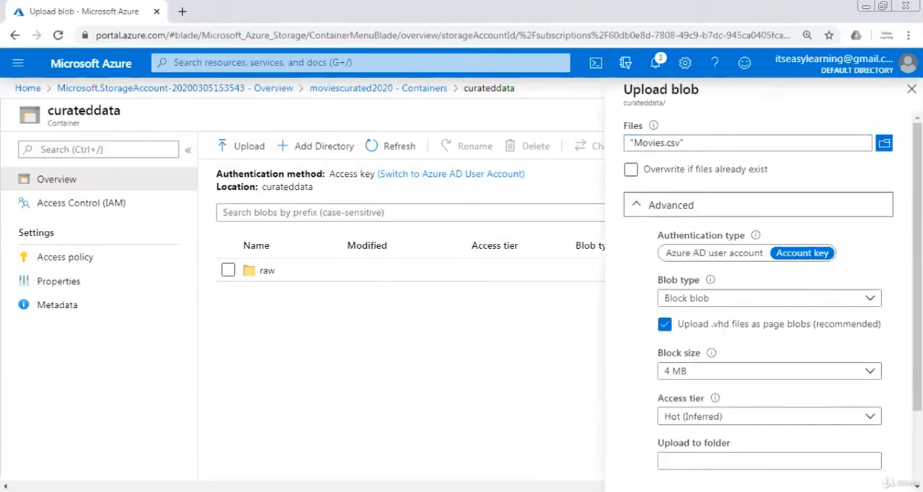
scroll(768, 404, "down", 2)
left_click(726, 369)
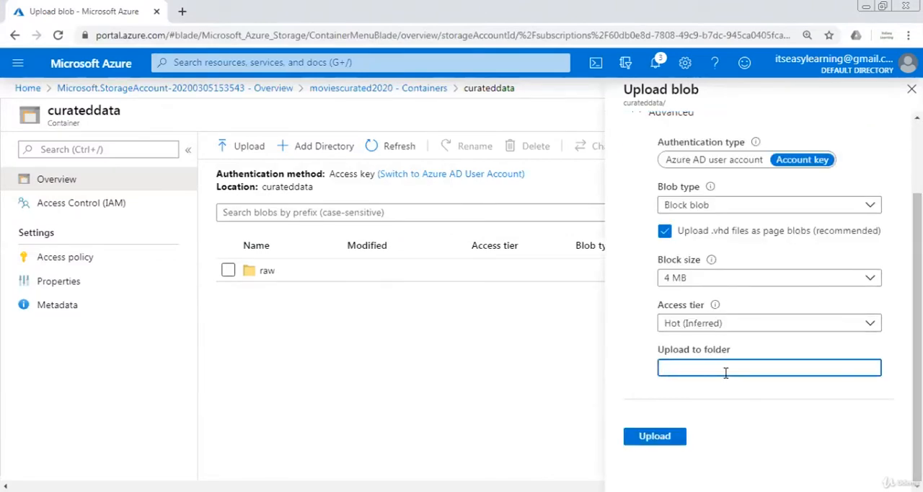
type("raw2")
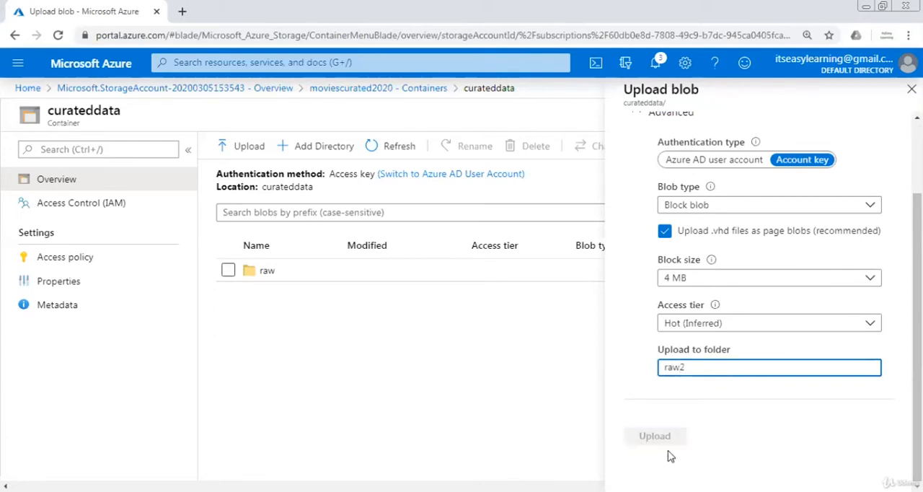
left_click(655, 441)
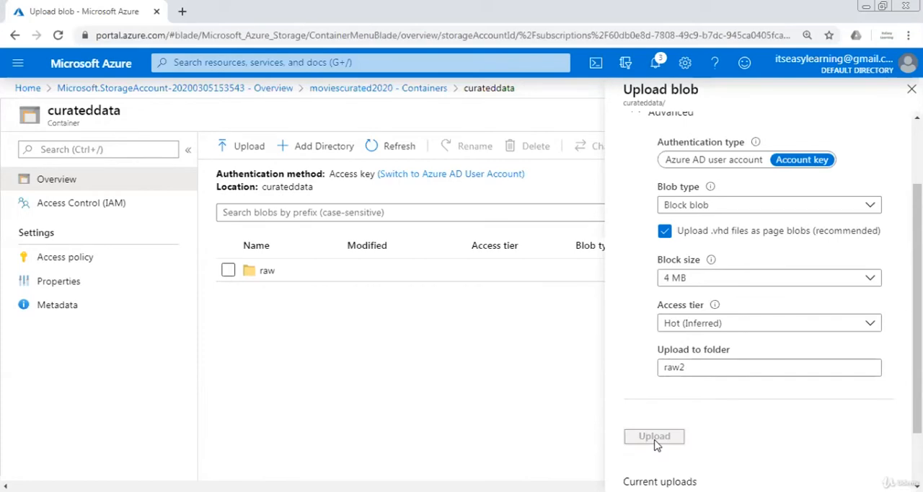
left_click_drag(918, 394, 917, 445)
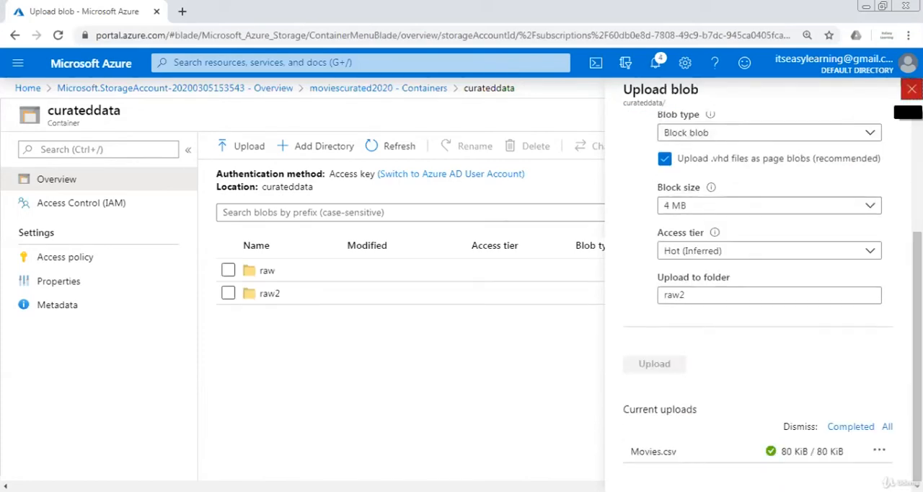
Close the upload pane, open the raw2 folder and select Movies.csv
left_click(910, 110)
left_click(280, 293)
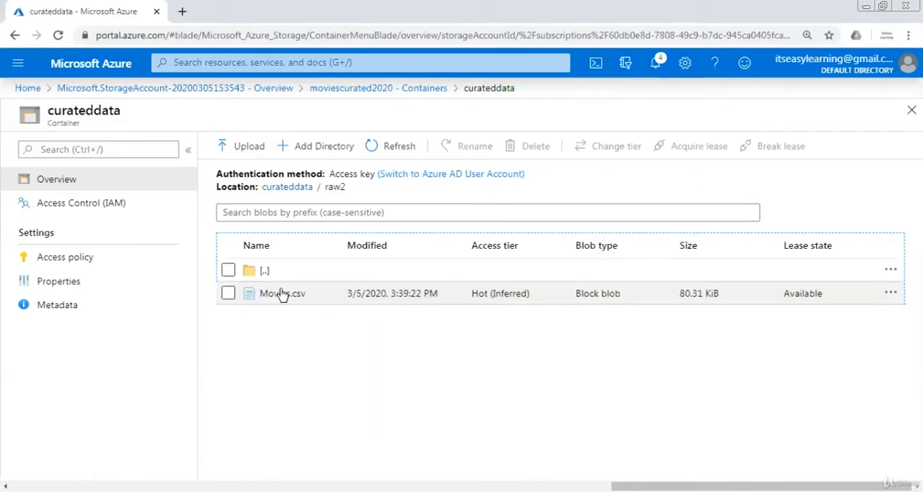
left_click(230, 288)
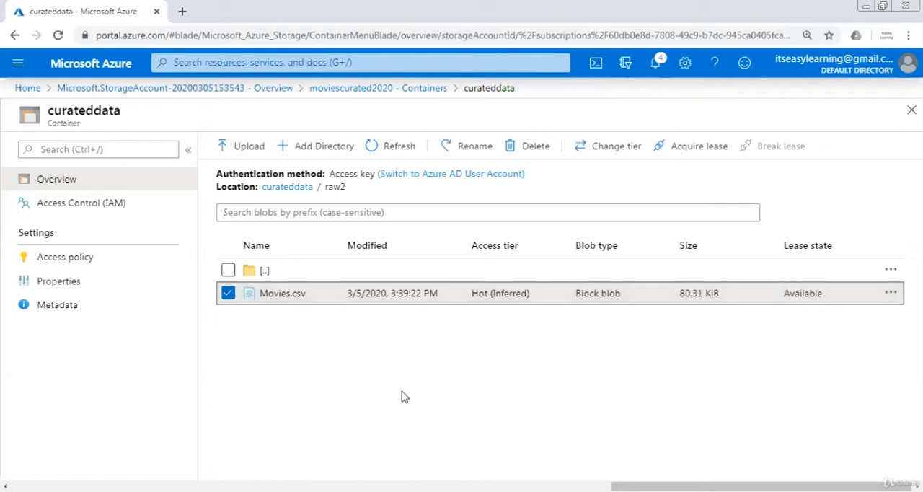
Return to the moviescurated2020 storage account through its deployment overview and view its access keys and connection strings
left_click(193, 89)
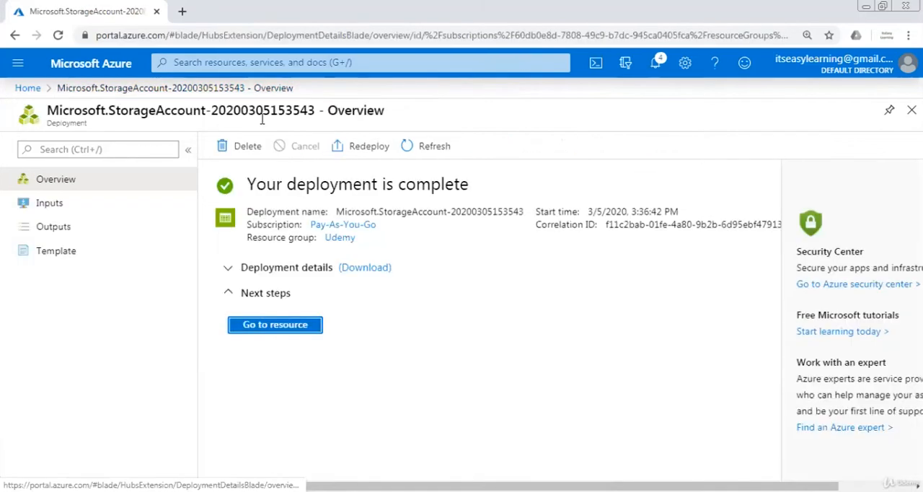
left_click(287, 327)
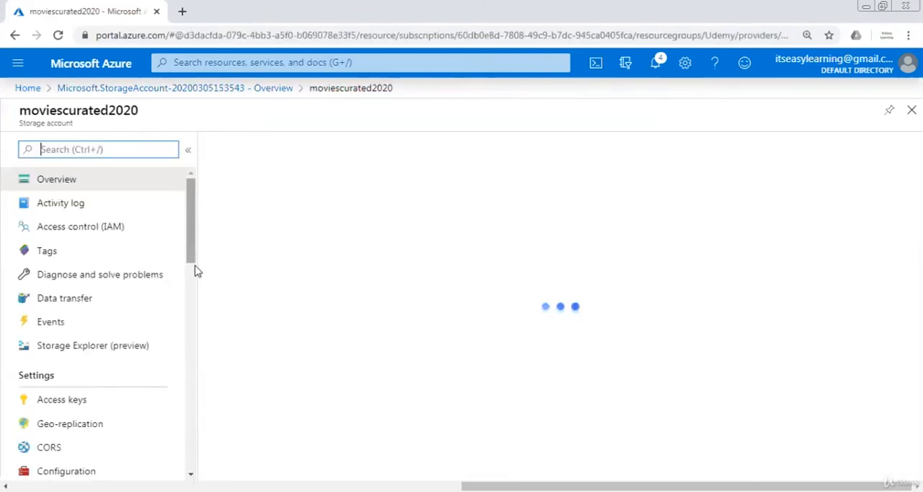
scroll(192, 253, "down", 3)
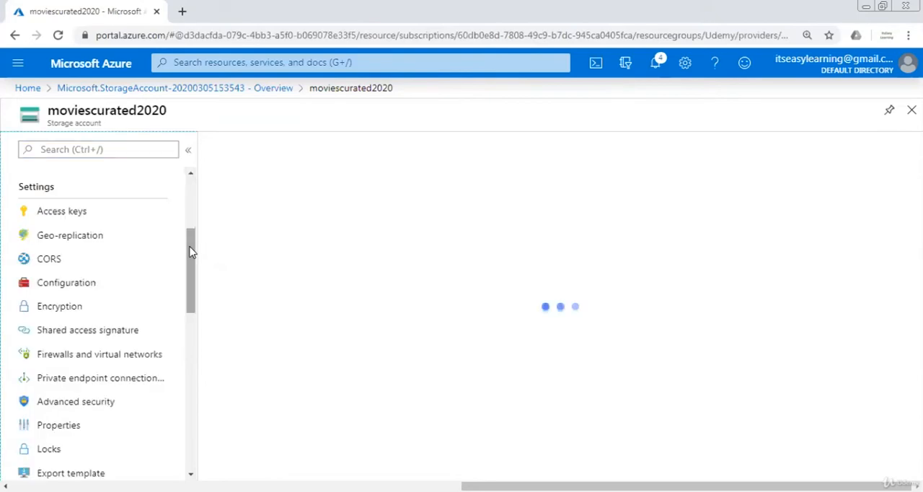
left_click(78, 211)
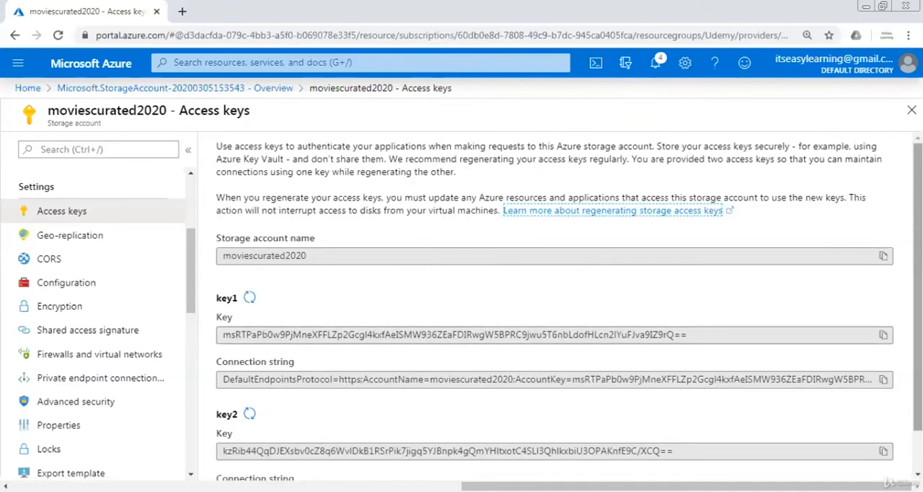
scroll(288, 232, "down", 1)
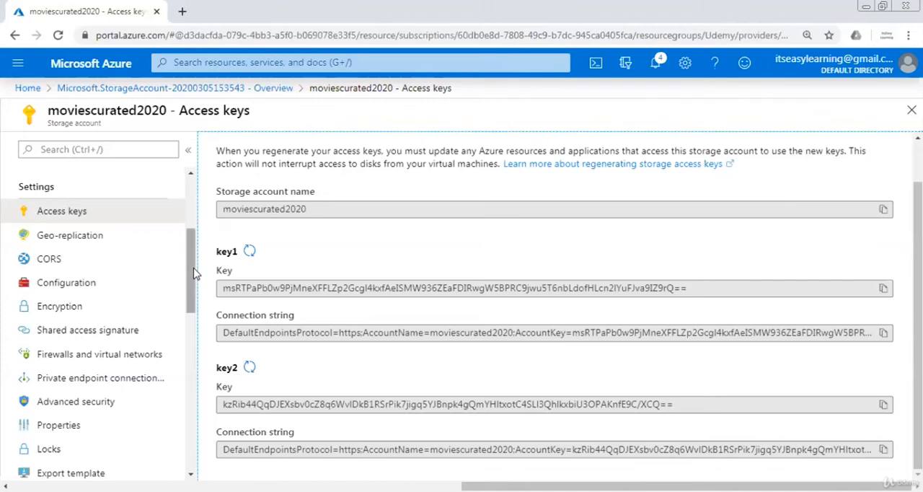
Open the storage account's properties and examine the service endpoints down to the Data Lake Storage section
mouse_move(193, 292)
left_mouse_down()
mouse_move(194, 372)
mouse_move(194, 277)
left_mouse_up()
scroll(195, 313, "down", 1)
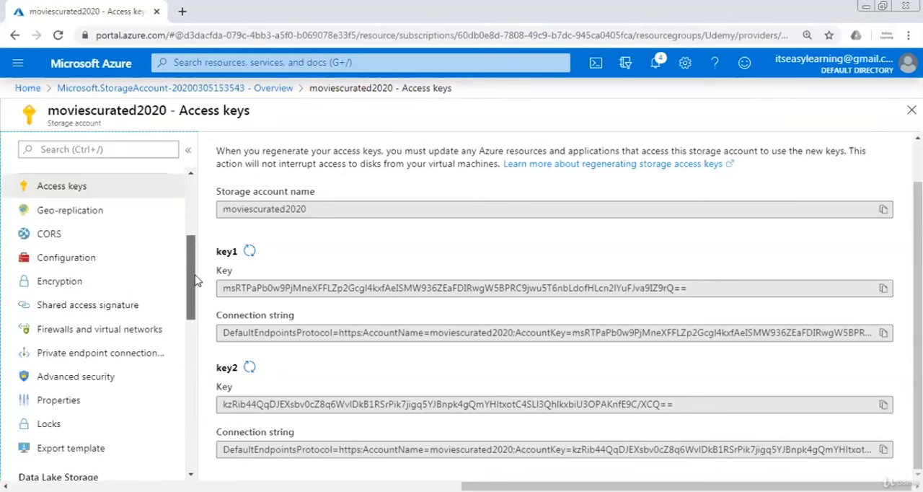
left_click(61, 410)
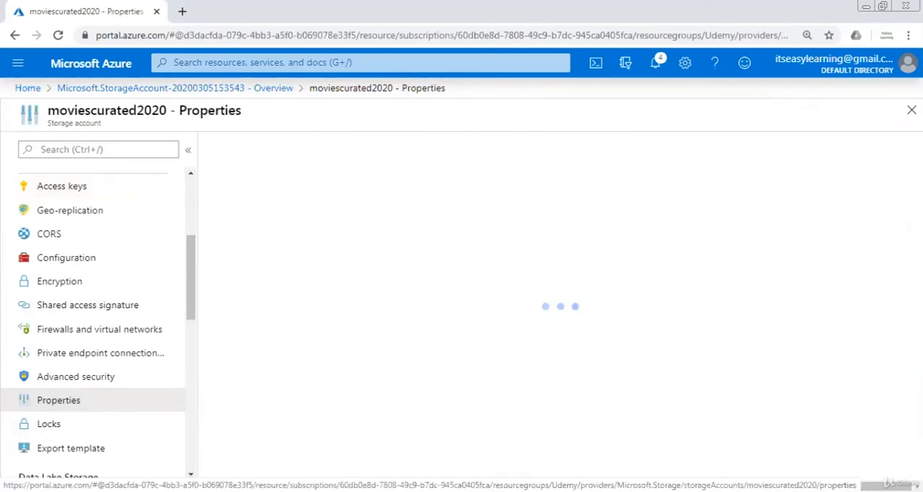
scroll(561, 324, "down", 2)
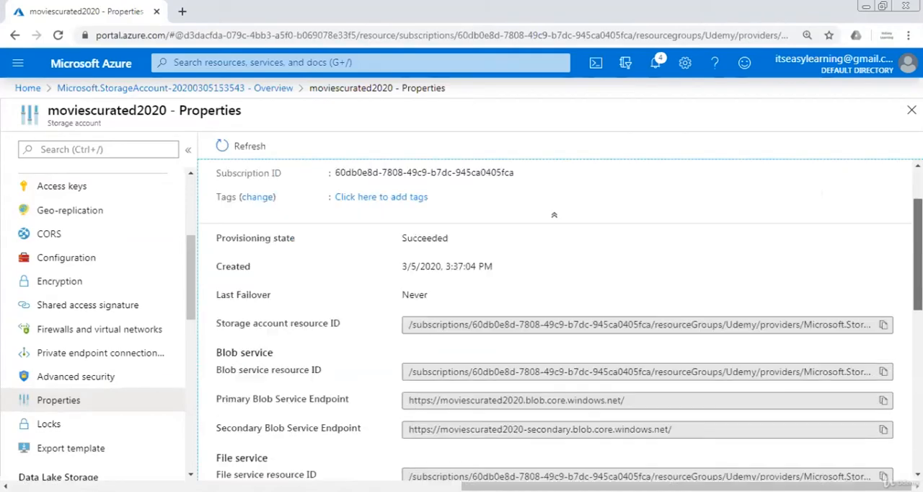
scroll(561, 325, "down", 4)
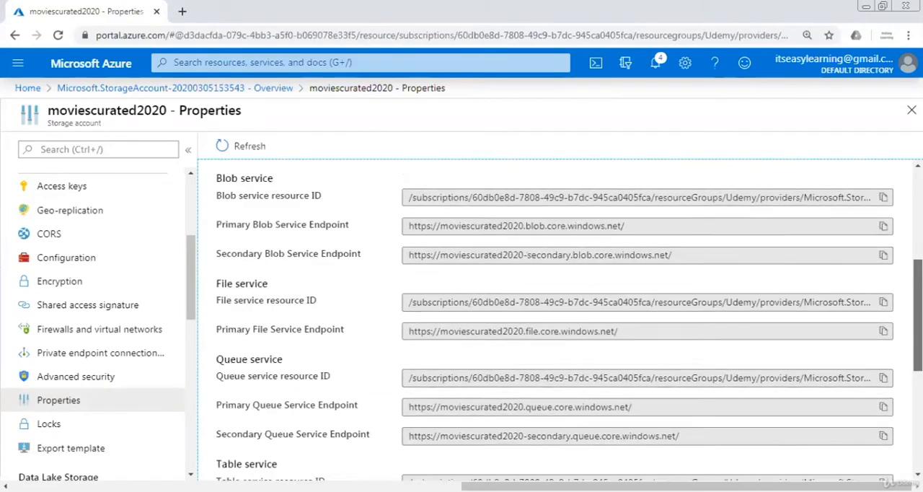
scroll(561, 324, "down", 1)
scroll(532, 375, "down", 1)
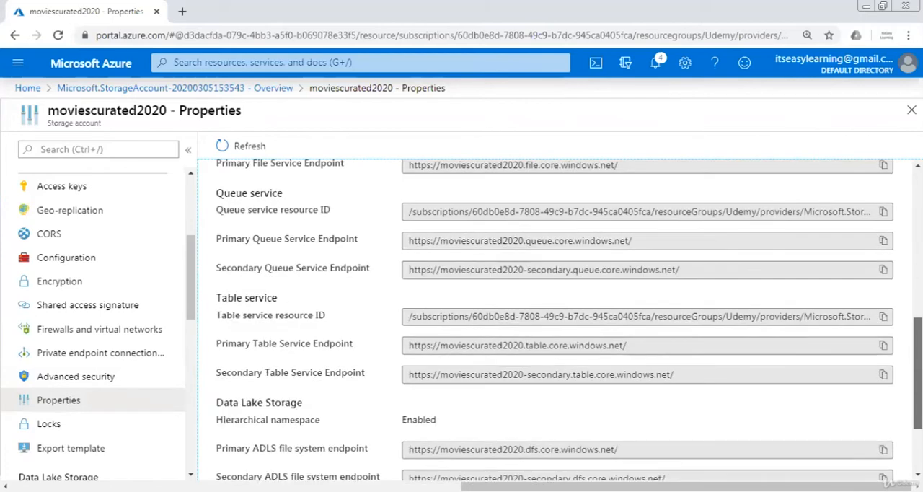
scroll(532, 375, "down", 1)
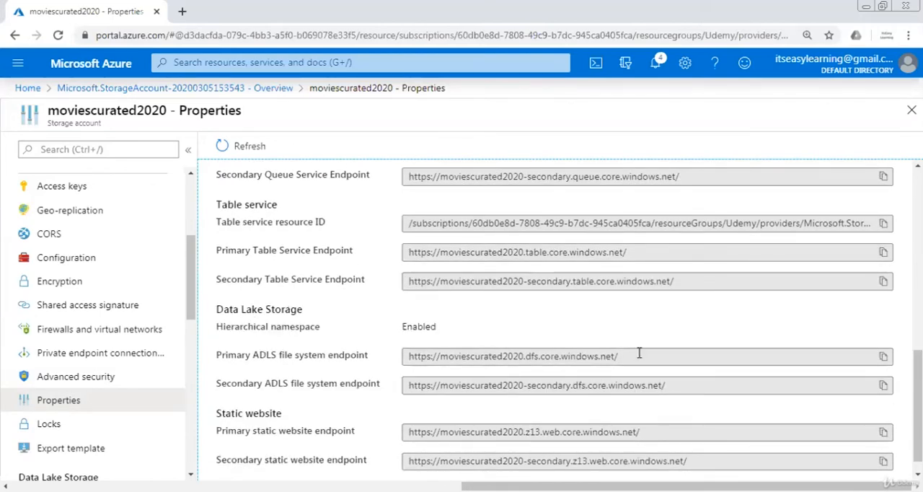
Highlight the host part of the primary ADLS file system endpoint, moviescurated2020.dfs.core.windows.net/
left_click(567, 356)
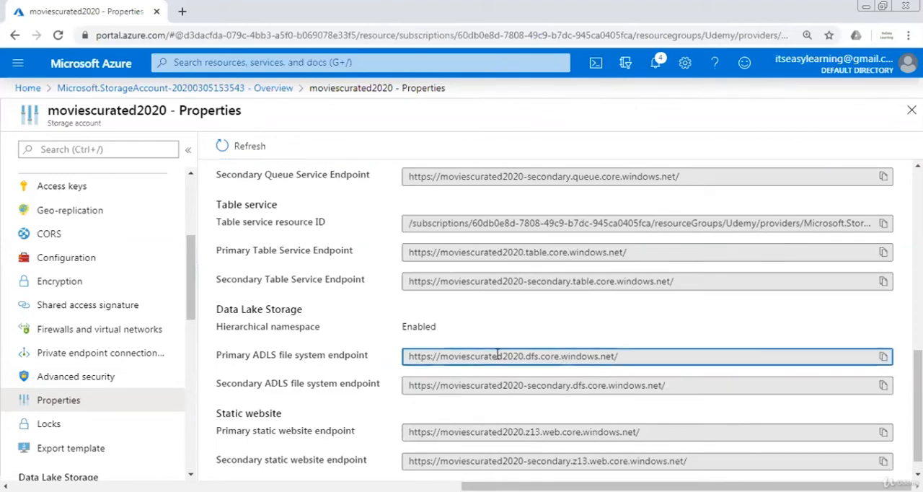
left_click_drag(513, 355, 624, 356)
left_click(449, 355)
left_click_drag(444, 357, 617, 362)
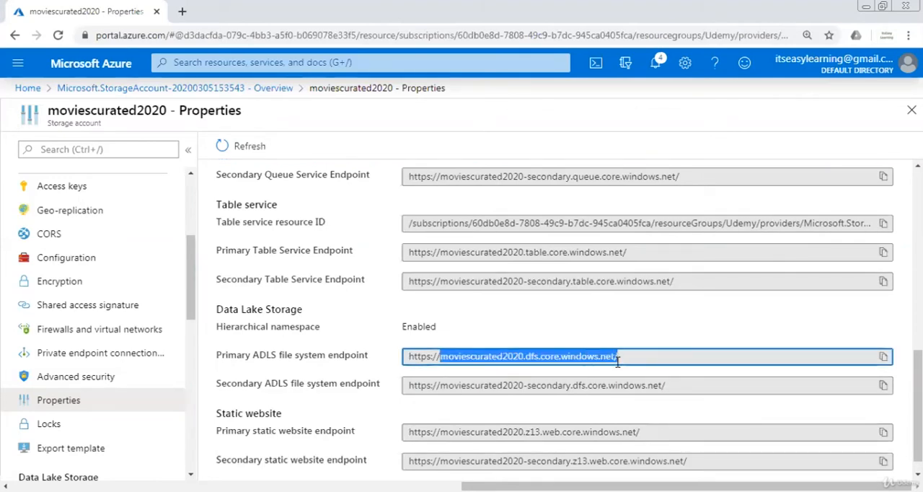
left_click(617, 362)
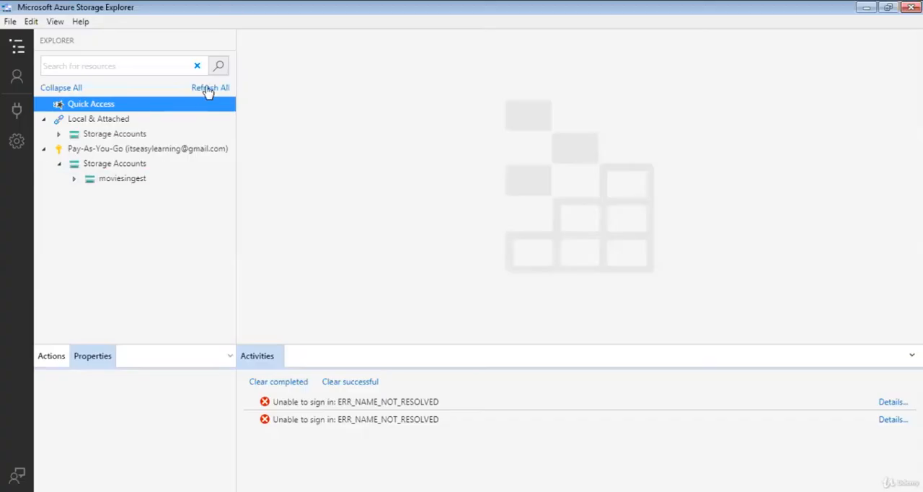
In Microsoft Azure Storage Explorer, refresh all resources and expand the blob containers of moviescurated2020
left_click(207, 88)
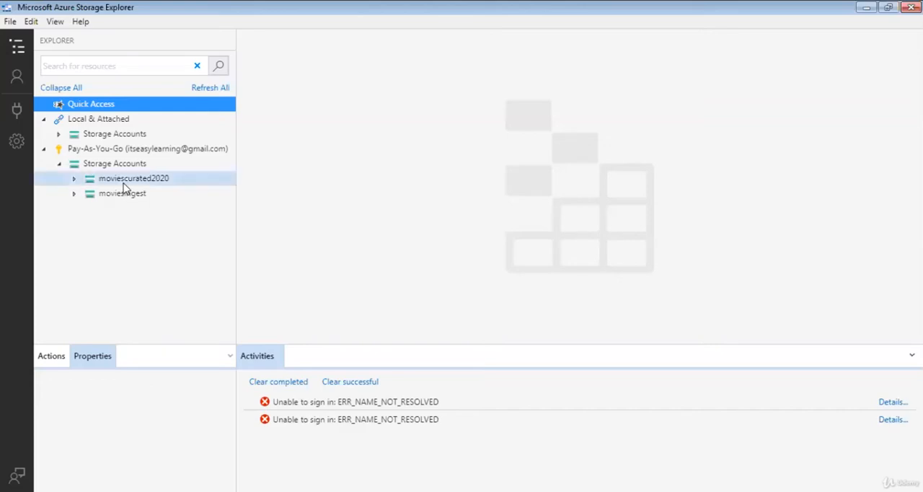
double_click(123, 185)
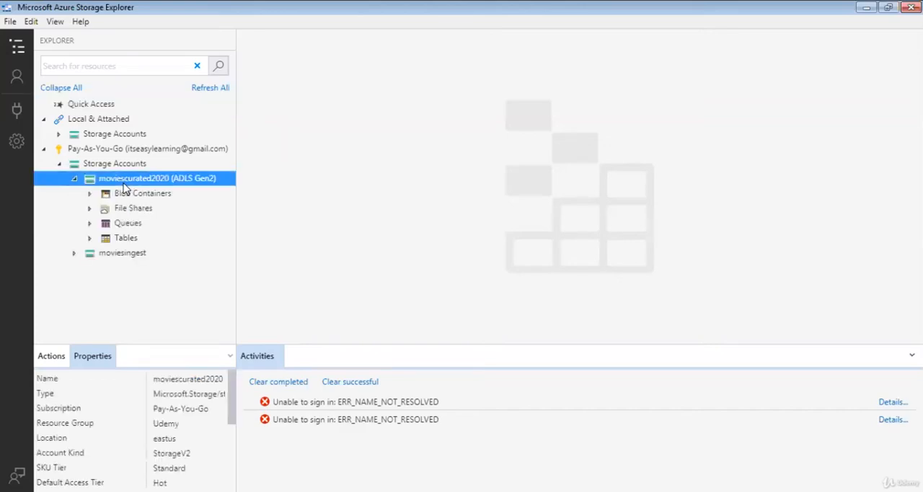
double_click(138, 199)
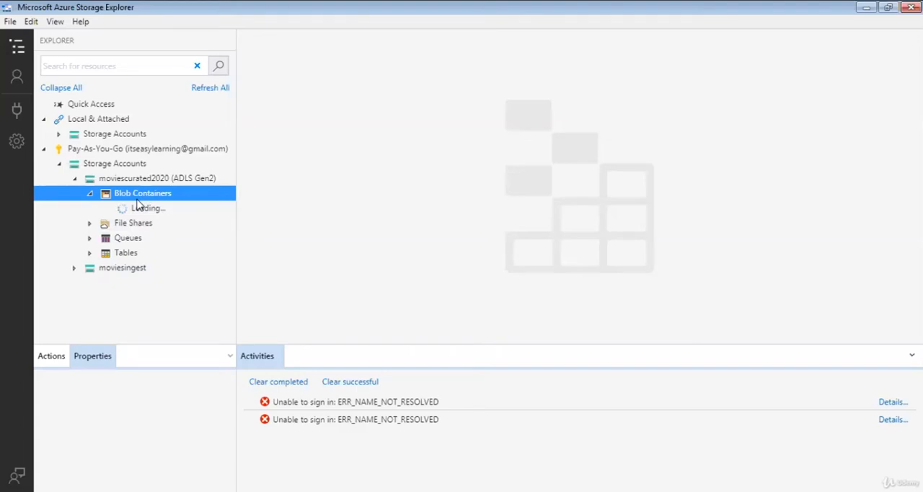
Open the curateddata container of moviescurated2020 and view its access policies, leaving them without adding a policy
left_click(148, 209)
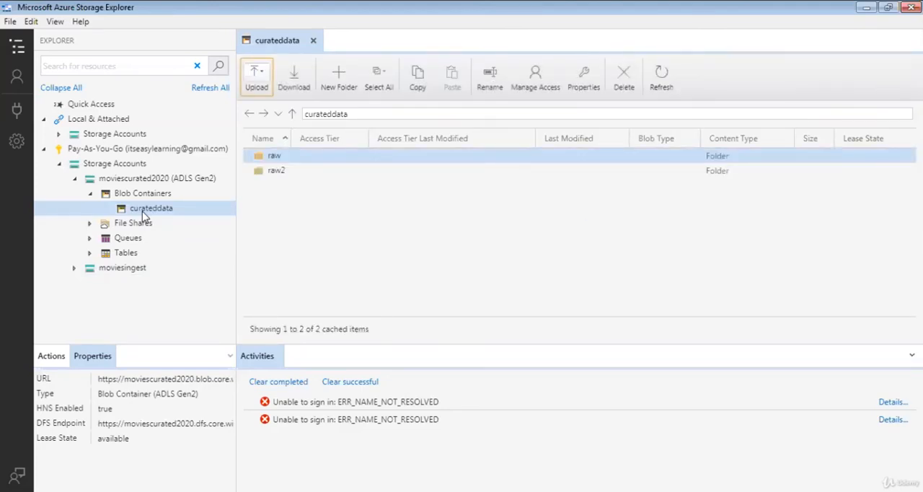
right_click(142, 211)
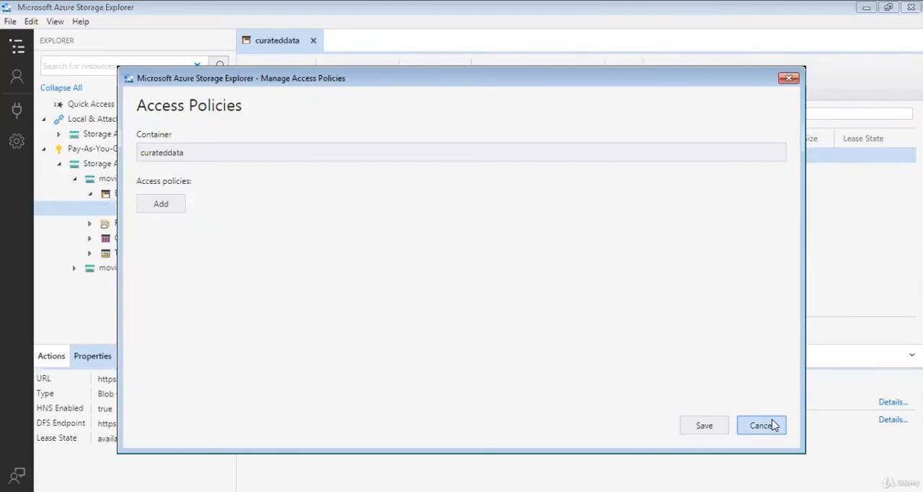
left_click(773, 426)
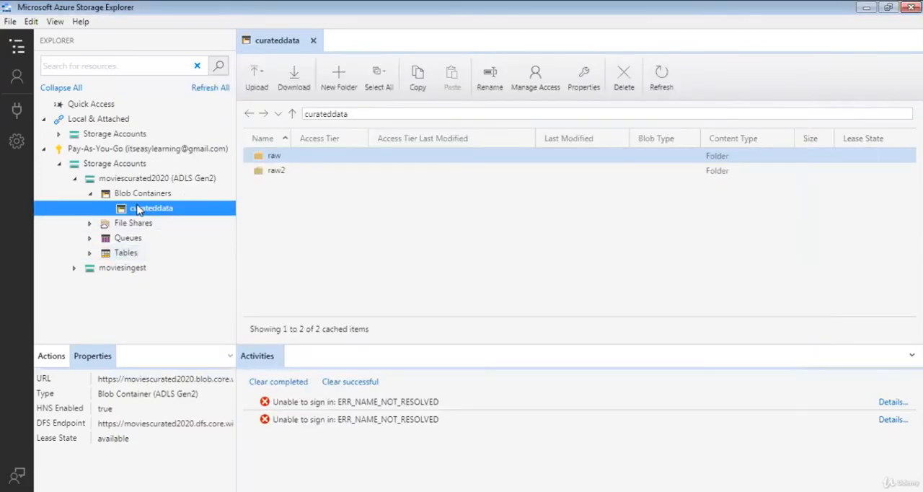
View the curateddata container's access permissions and the entity search for adding a user, group, or service principal, and dismiss it
right_click(137, 210)
left_click(184, 265)
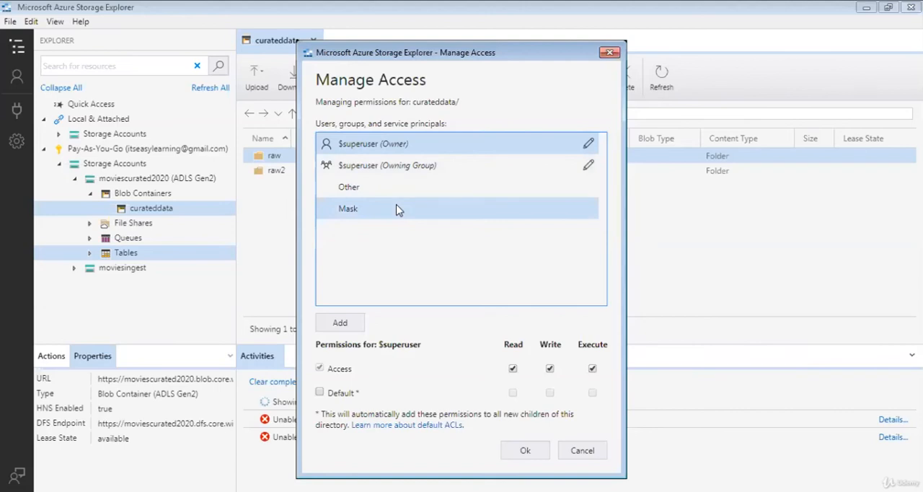
left_click(340, 324)
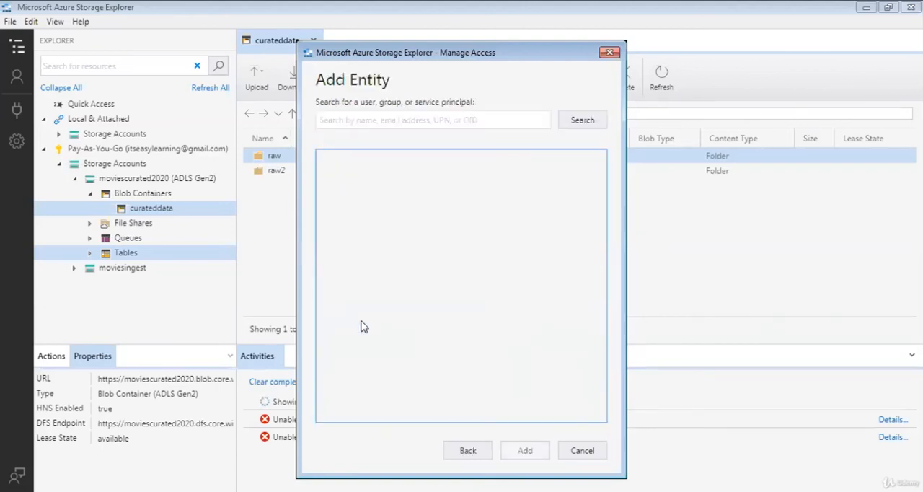
left_click(540, 122)
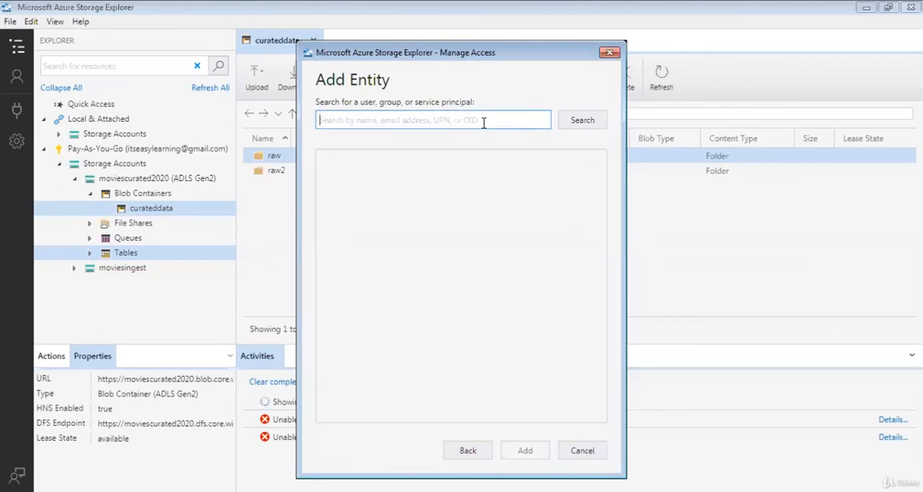
left_click(591, 457)
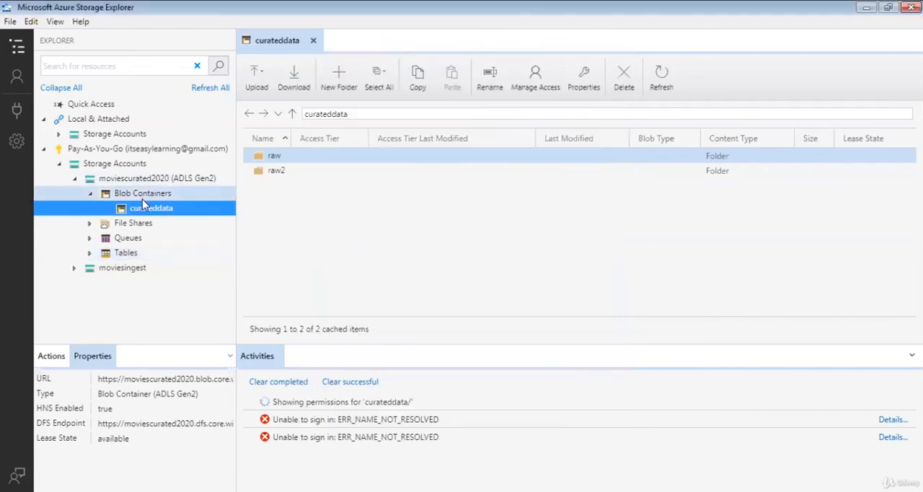
Review the Other permissions of the curateddata container, try enabling Access and Default for the Mask entry, and discard the changes
right_click(141, 210)
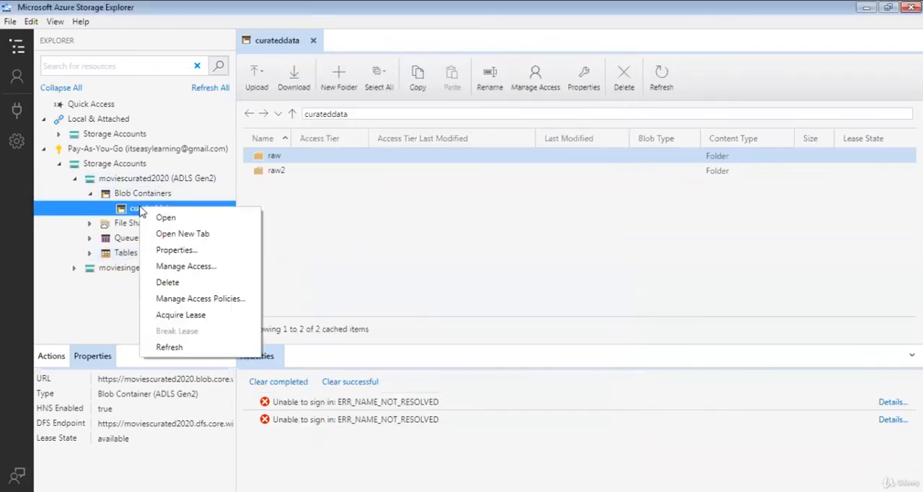
left_click(182, 266)
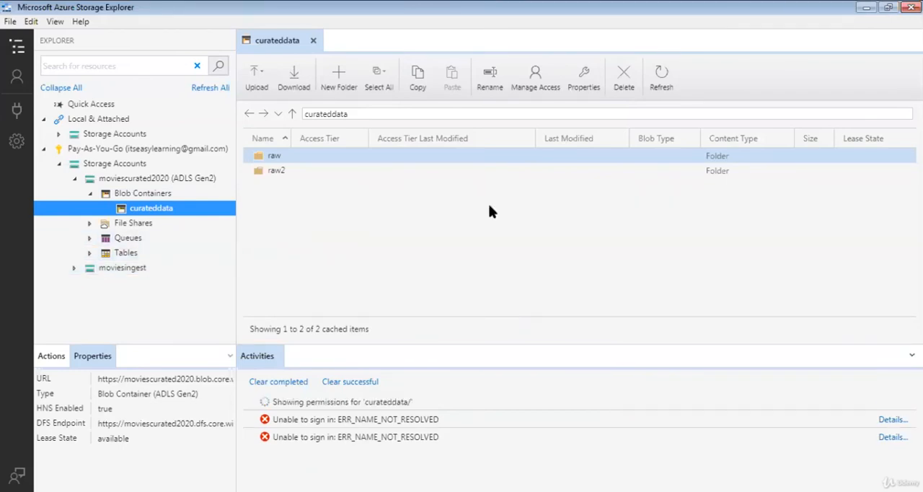
left_click(422, 189)
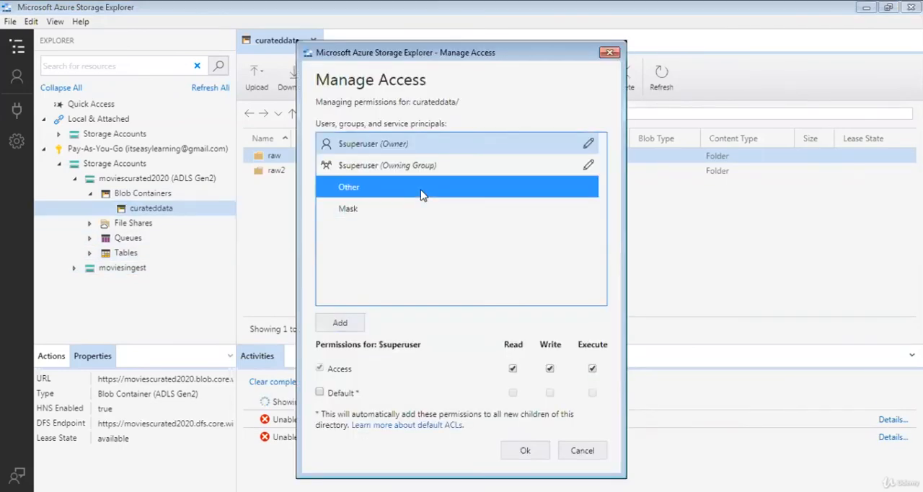
left_click(386, 214)
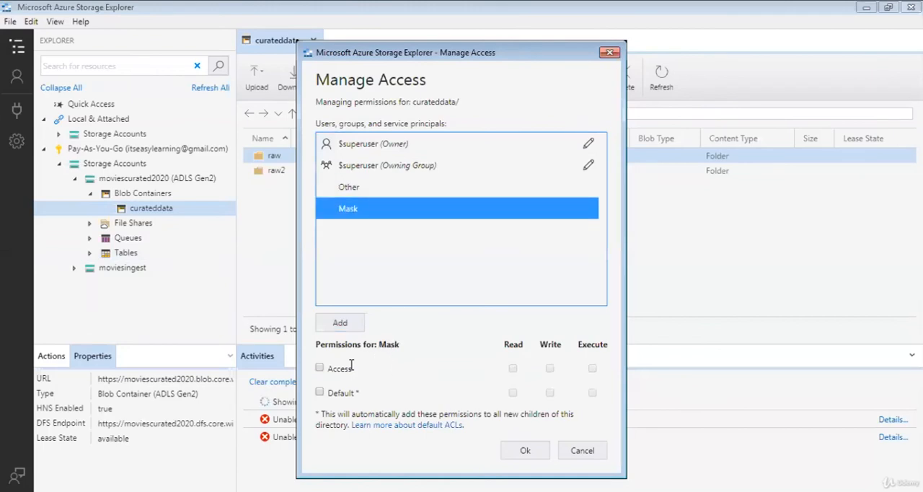
left_click(319, 368)
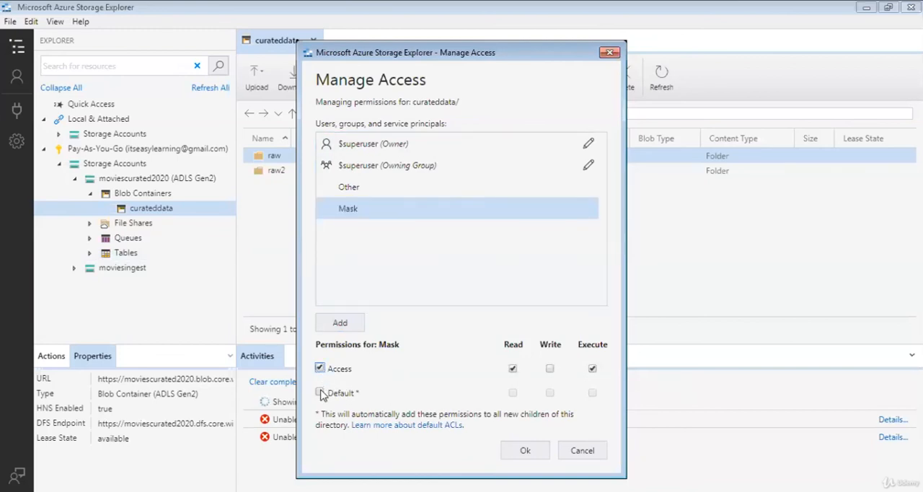
left_click(320, 393)
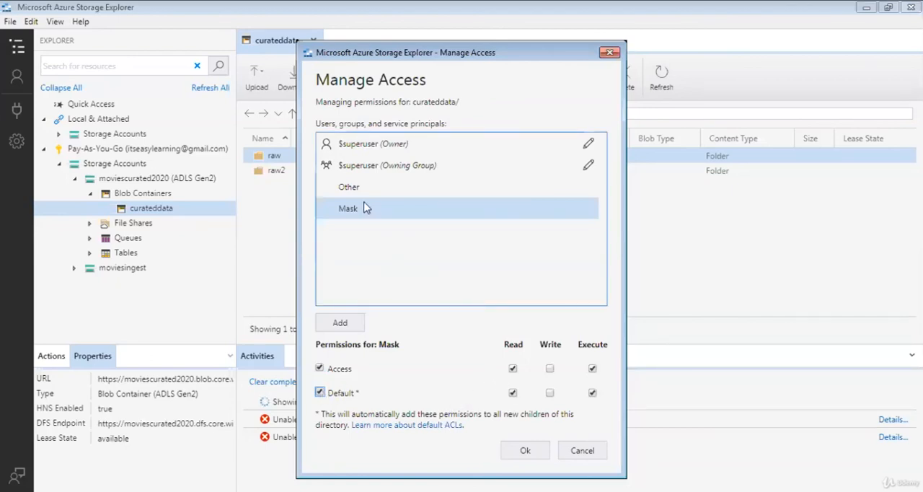
left_click(574, 452)
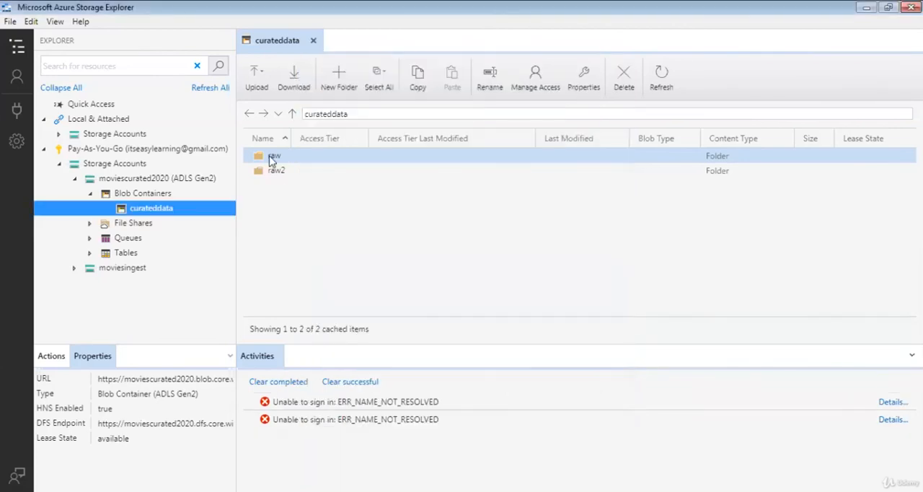
Examine the Mask and Other access permissions of the raw folder in curateddata and close them without saving
right_click(270, 157)
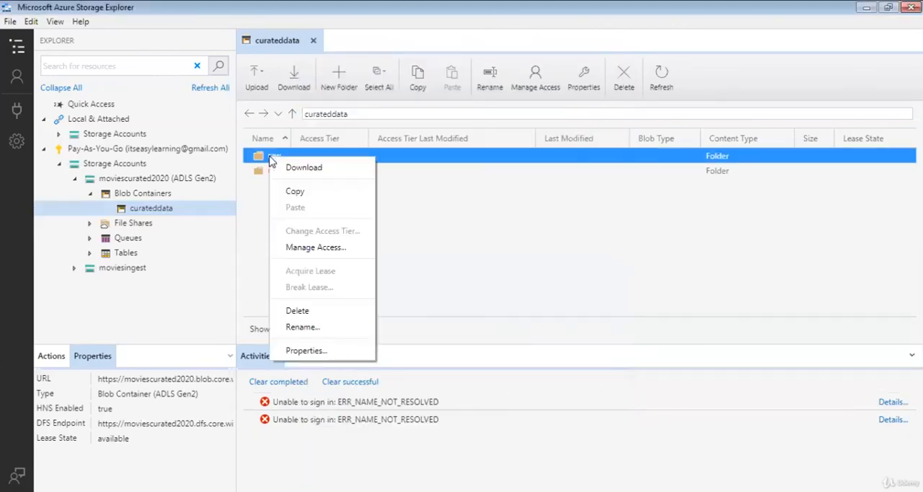
left_click(318, 247)
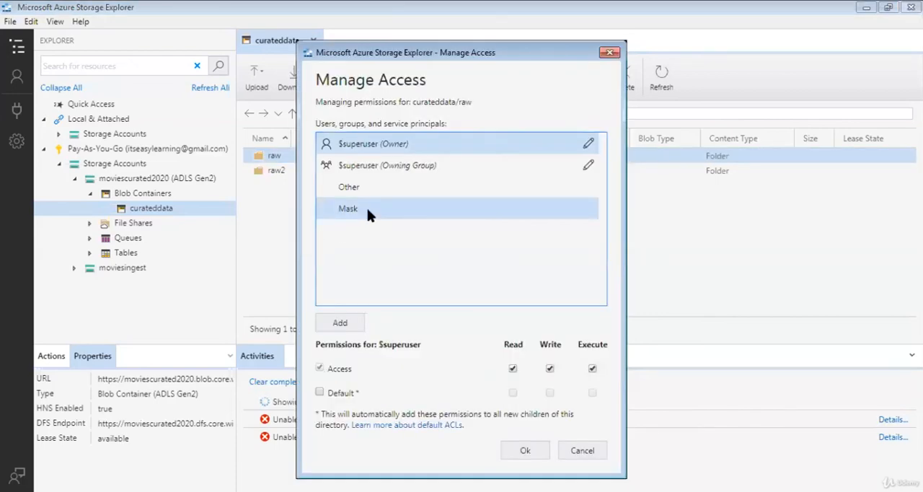
left_click(366, 208)
left_click(367, 187)
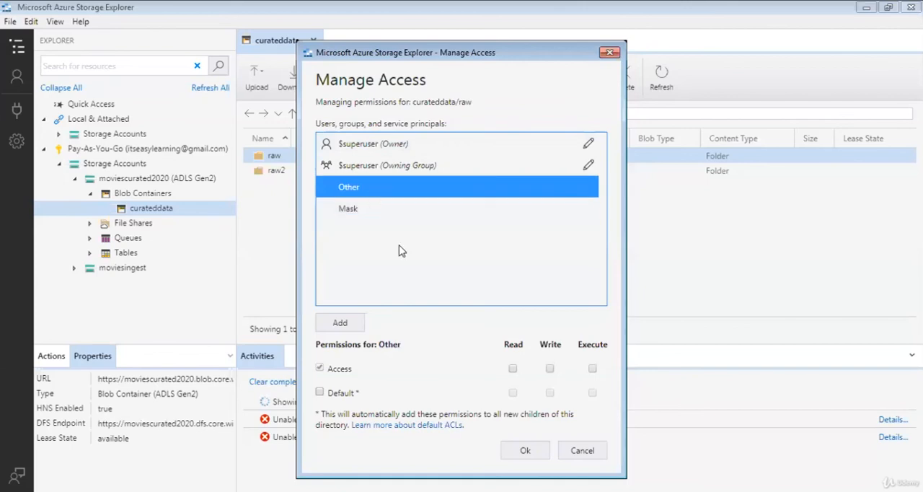
left_click(575, 450)
Open the raw2 folder and examine the system properties of Movies.csv down to ContentLanguage
double_click(294, 170)
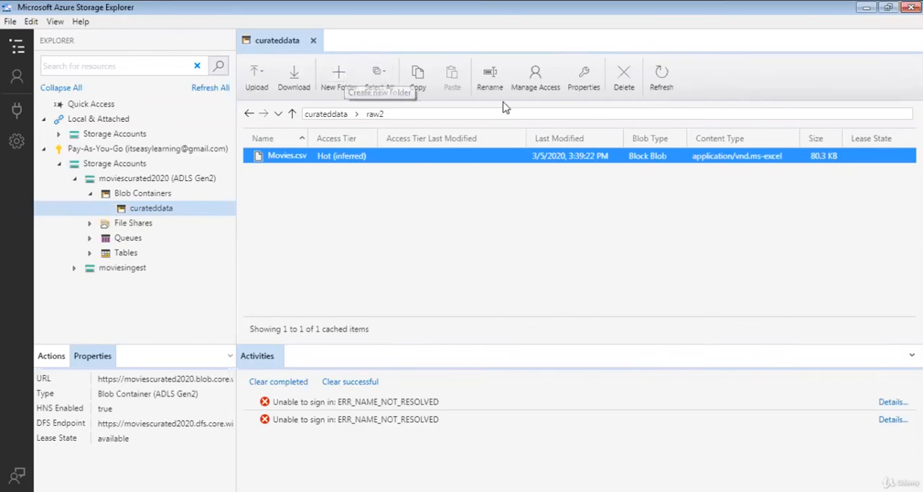
left_click(581, 81)
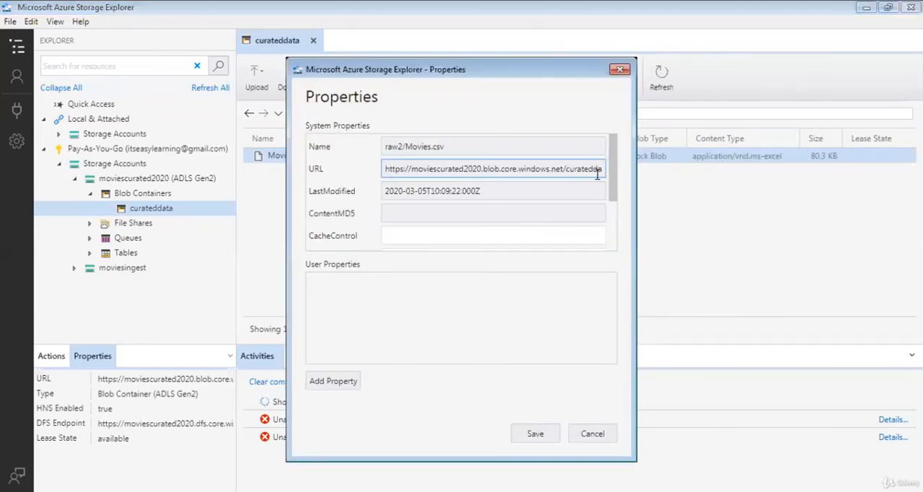
left_click_drag(611, 189, 618, 250)
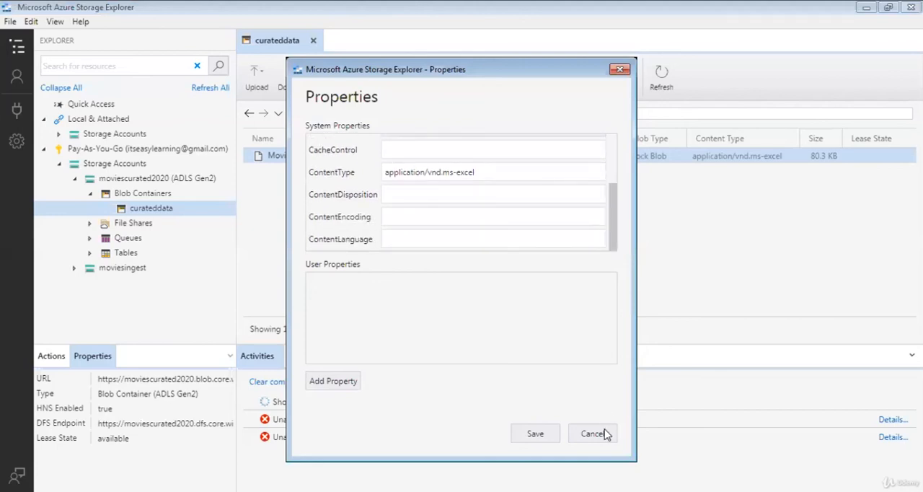